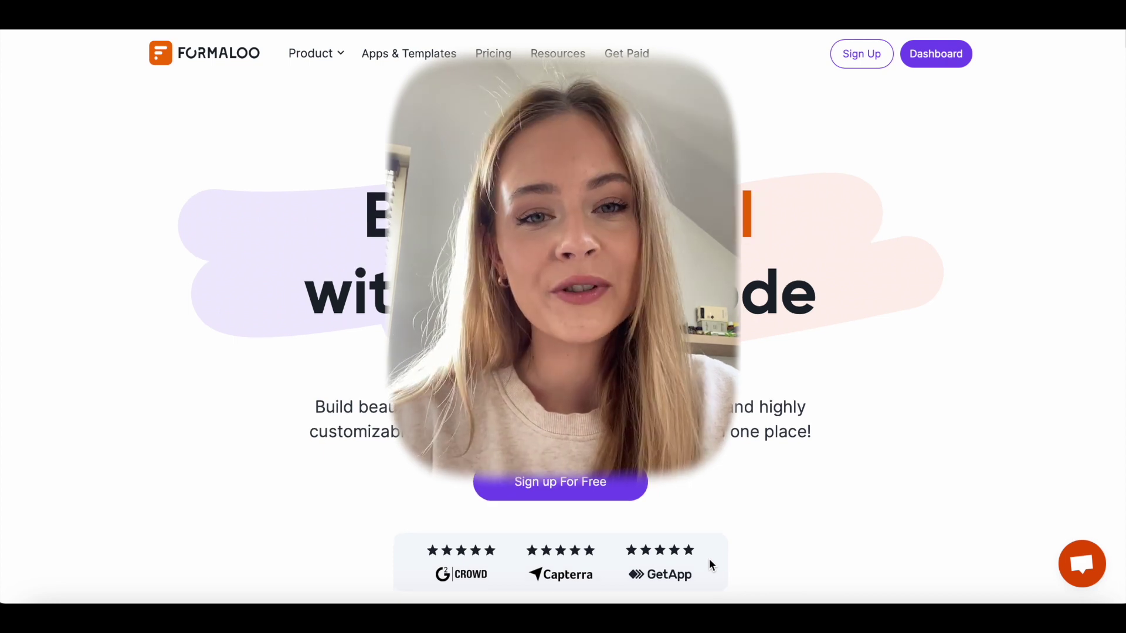
# Search the form templates for 'bmi' and open an editable copy of the BMI test template
pyautogui.scroll(-2, 736, 463)
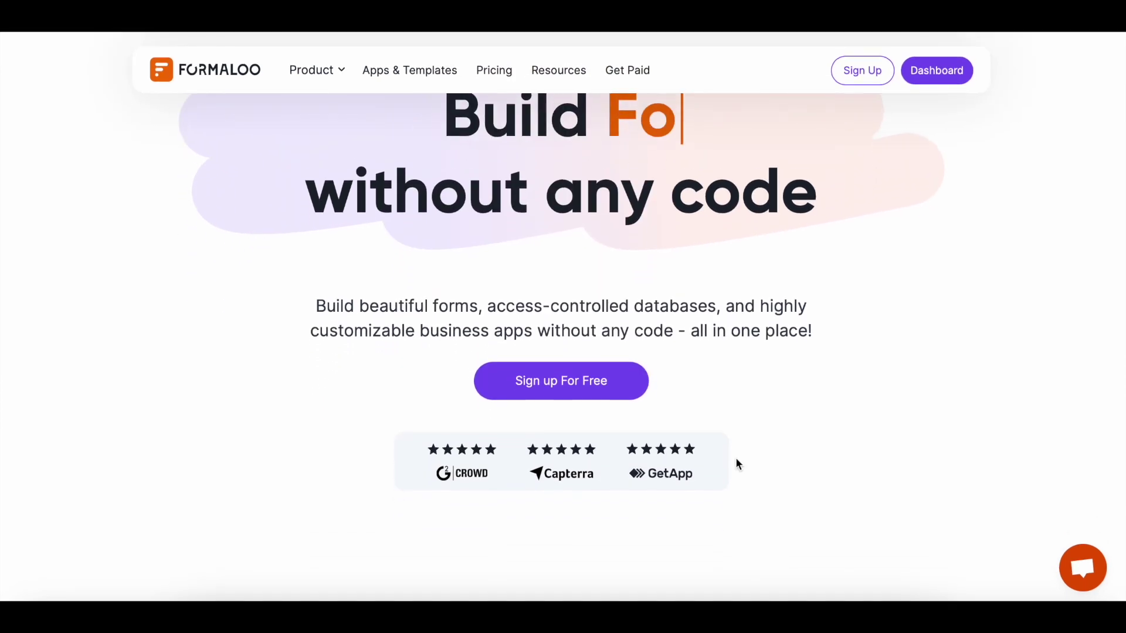
pyautogui.click(559, 369)
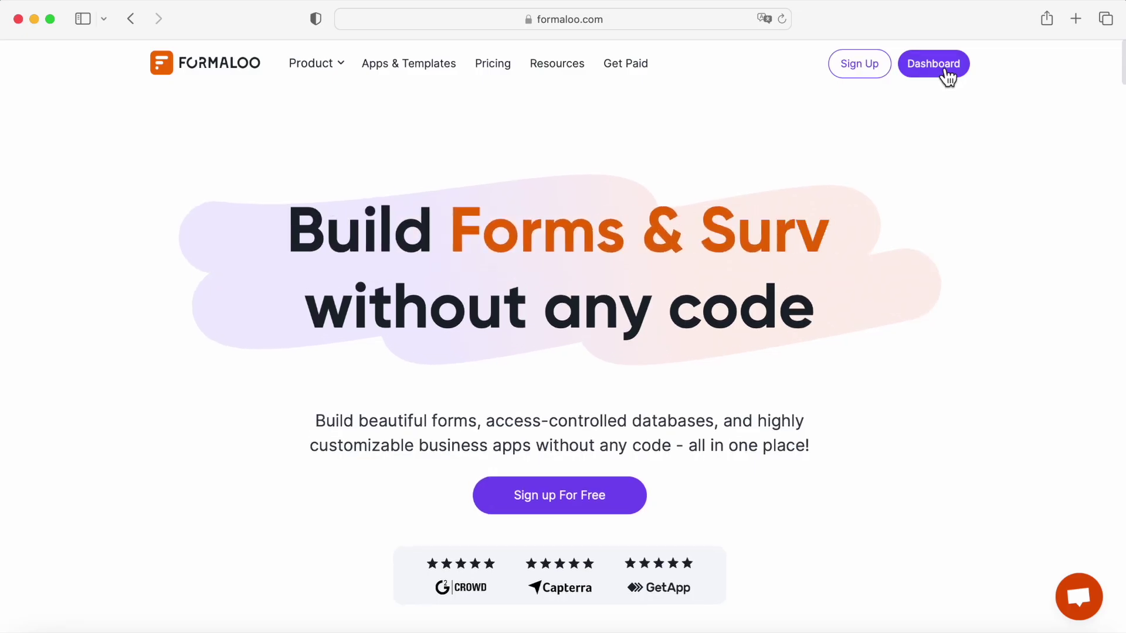
pyautogui.click(945, 71)
pyautogui.click(1055, 210)
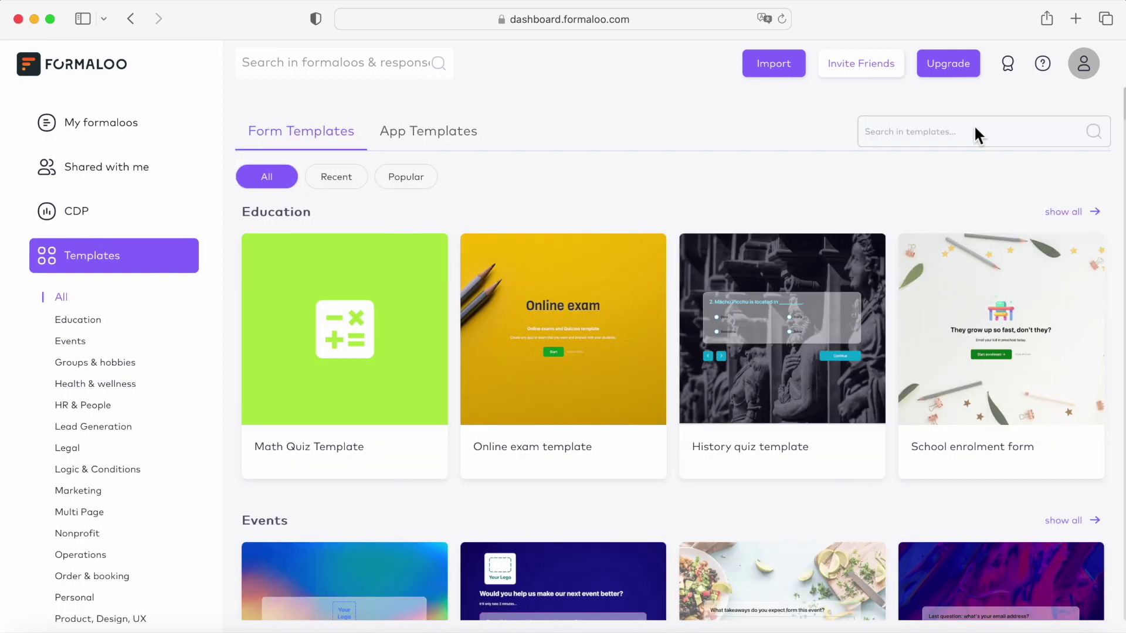
pyautogui.click(974, 132)
pyautogui.write('bmi')
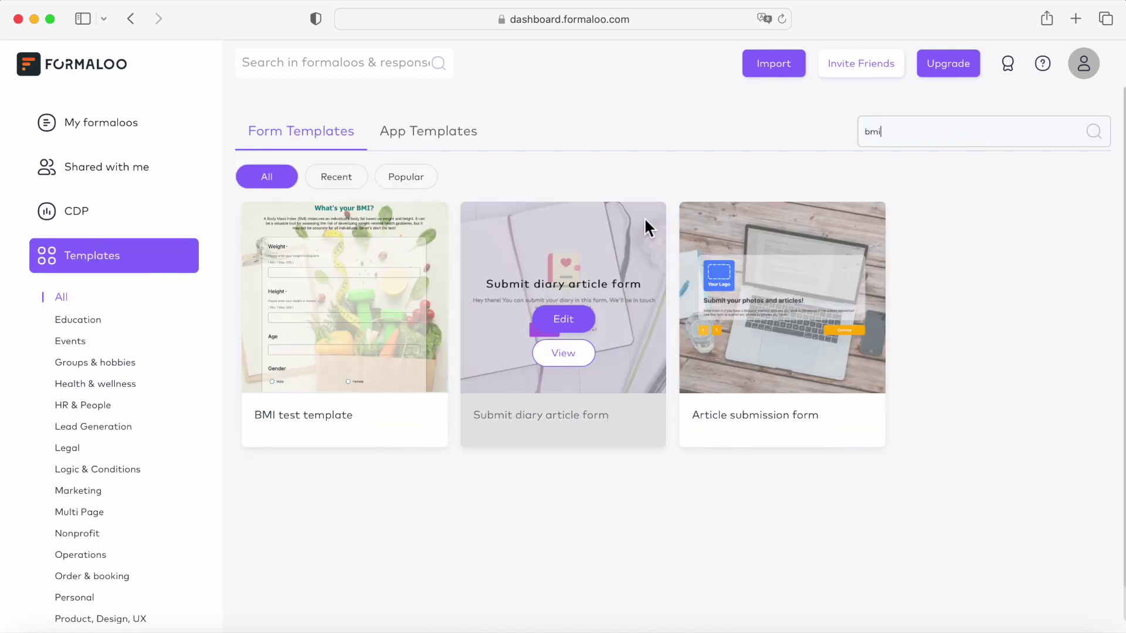
pyautogui.click(359, 322)
pyautogui.scroll(-10, 490, 422)
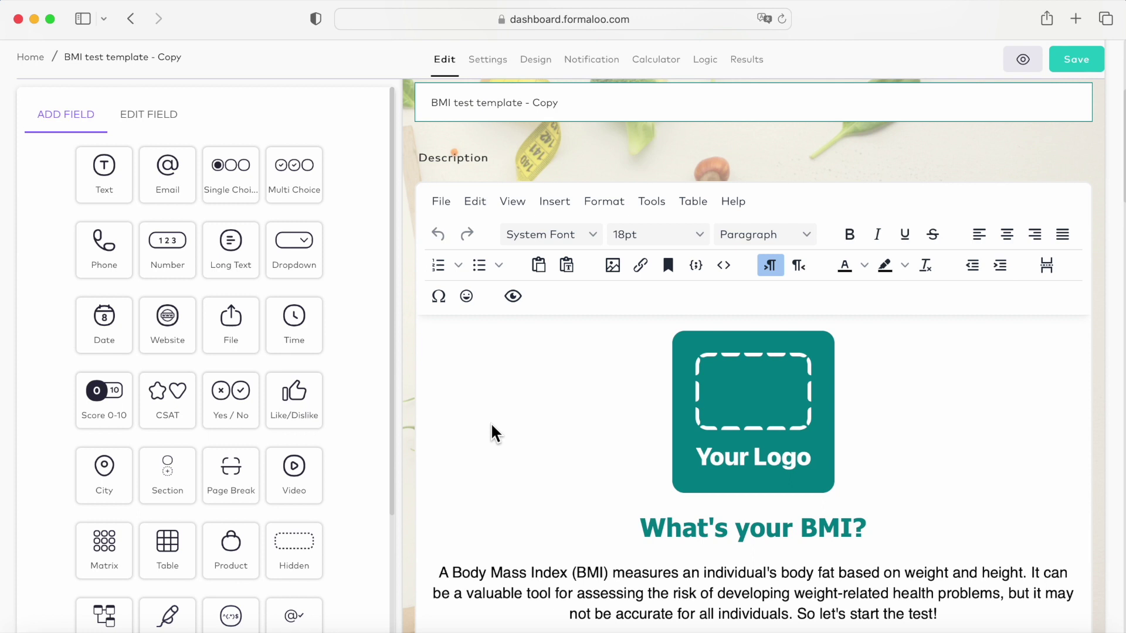
pyautogui.scroll(-3, 490, 422)
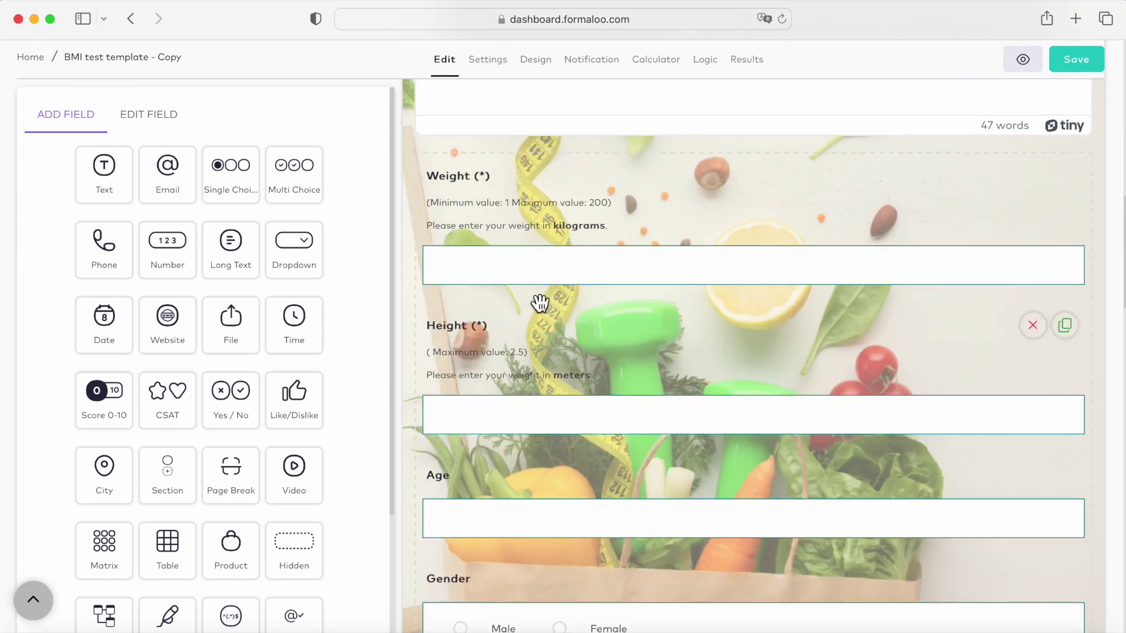
pyautogui.click(638, 195)
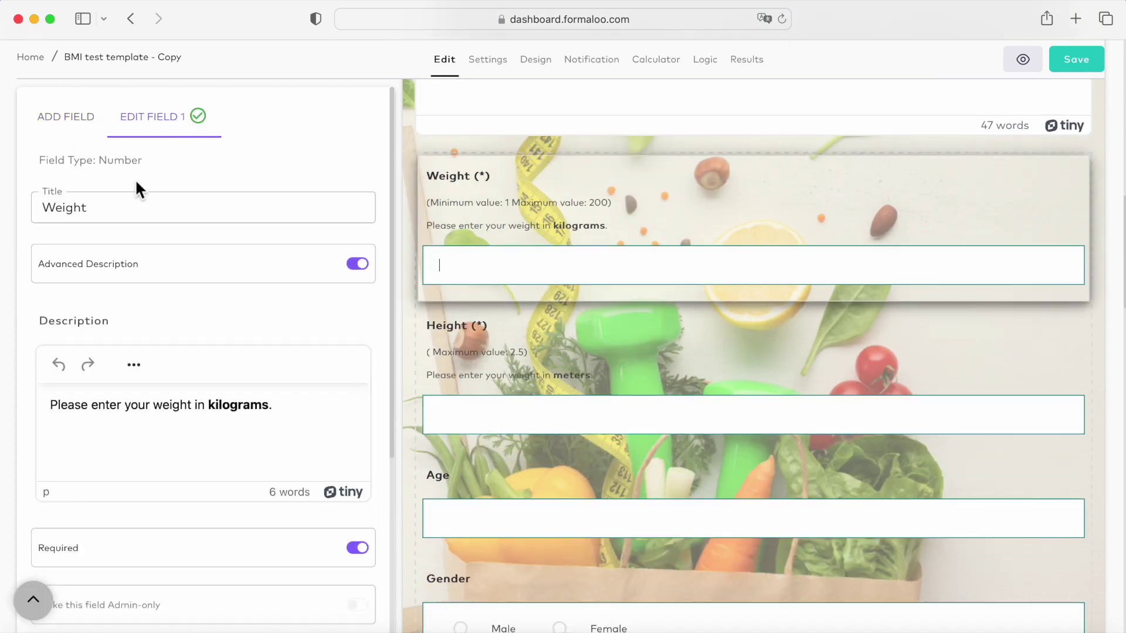
pyautogui.scroll(-3, 558, 410)
pyautogui.click(558, 328)
pyautogui.click(558, 409)
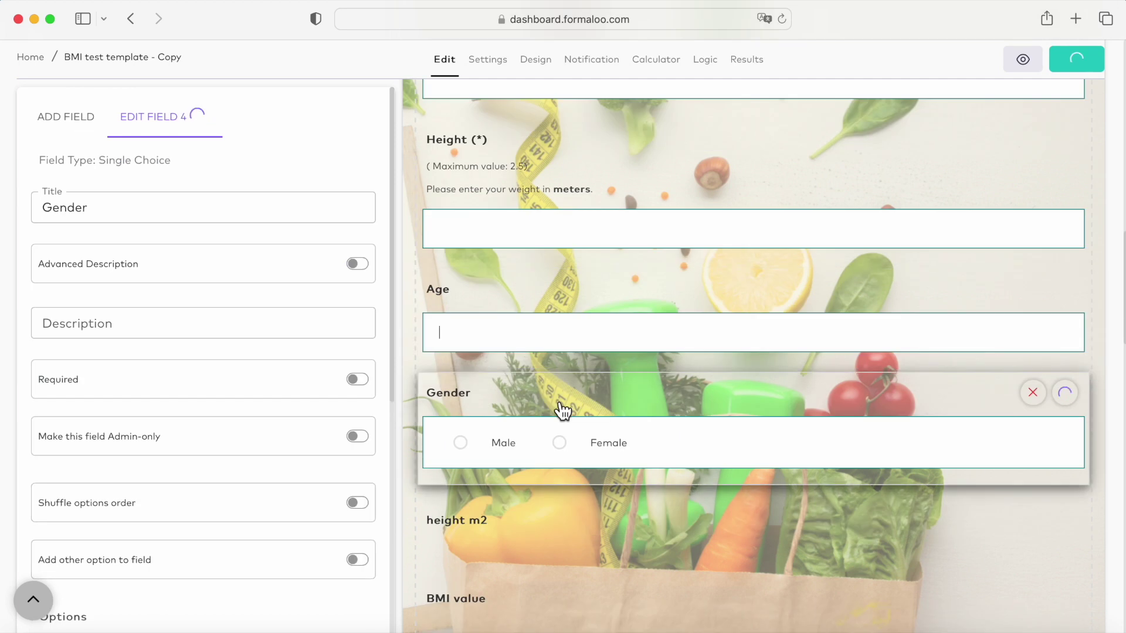
pyautogui.moveTo(180, 161); pyautogui.dragTo(100, 170)
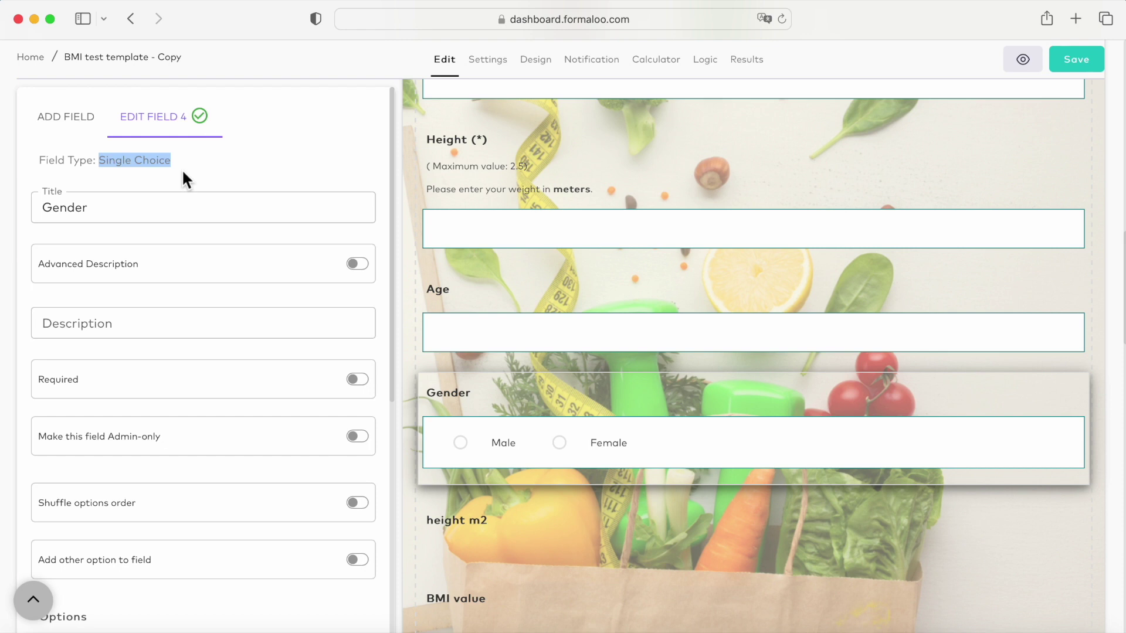
pyautogui.click(560, 176)
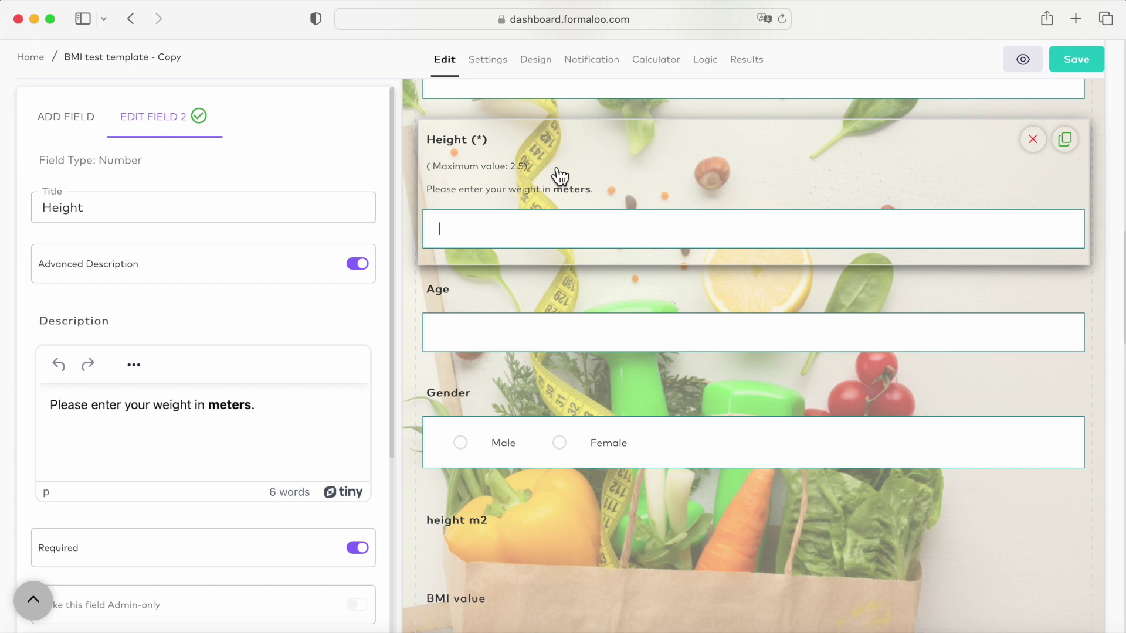
pyautogui.scroll(3, 557, 194)
pyautogui.click(575, 171)
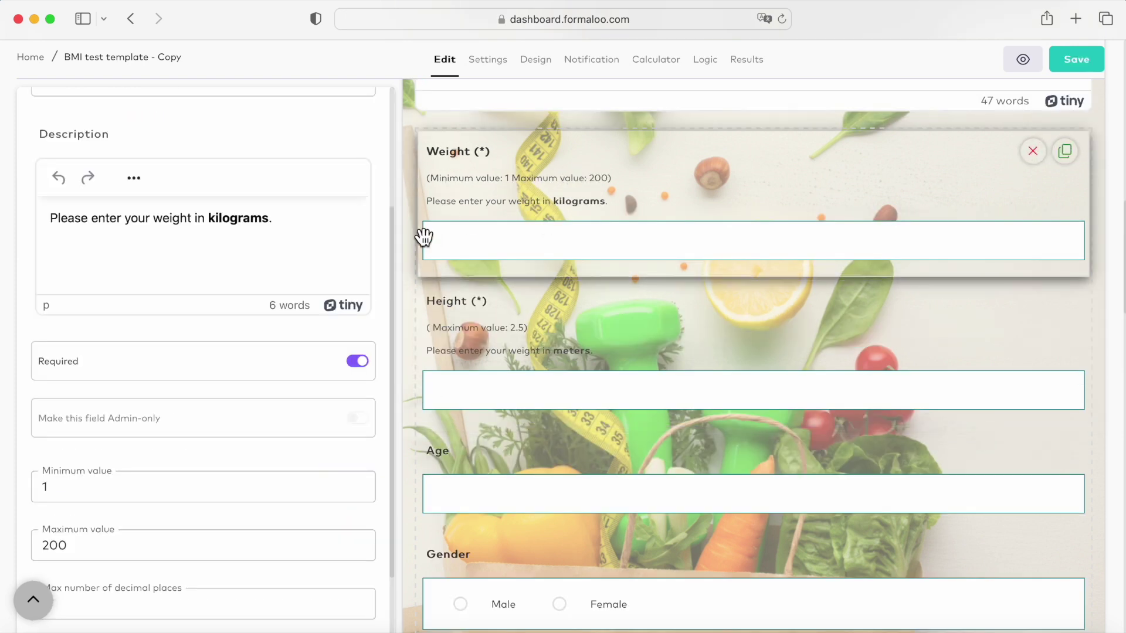
pyautogui.scroll(-3, 328, 392)
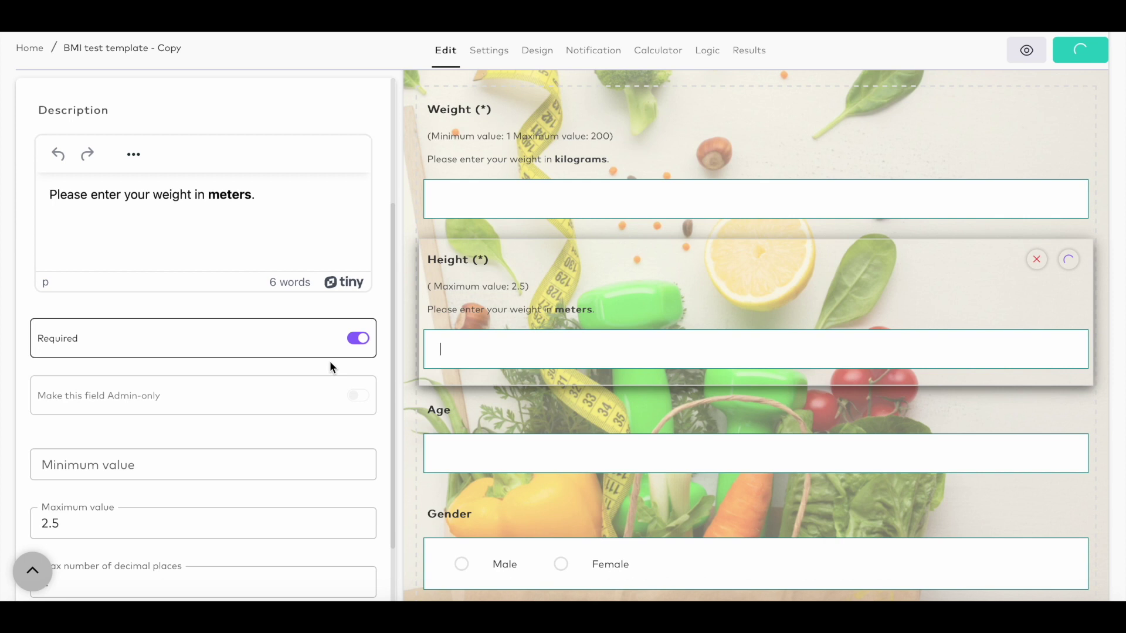
pyautogui.click(285, 407)
pyautogui.scroll(-2, 285, 407)
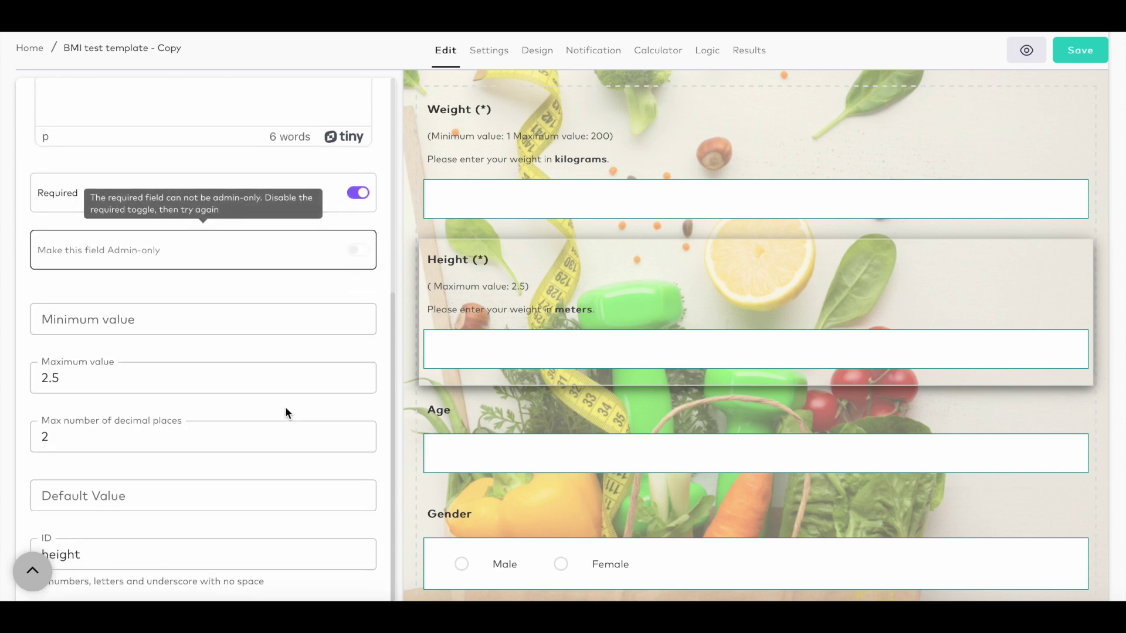
pyautogui.click(264, 448)
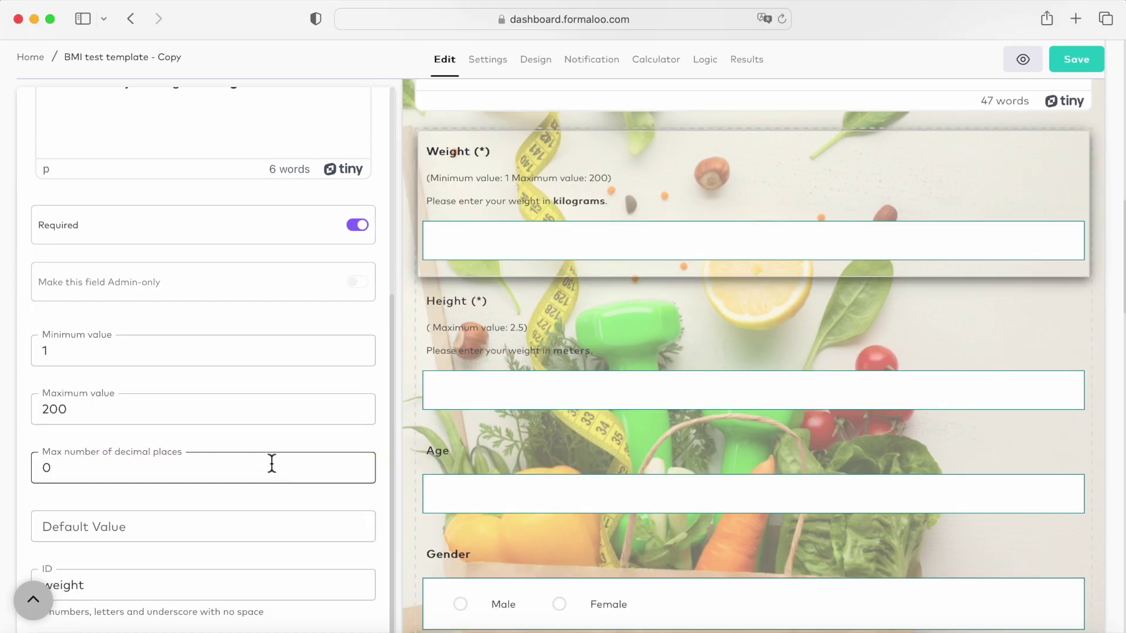
pyautogui.scroll(3, 229, 370)
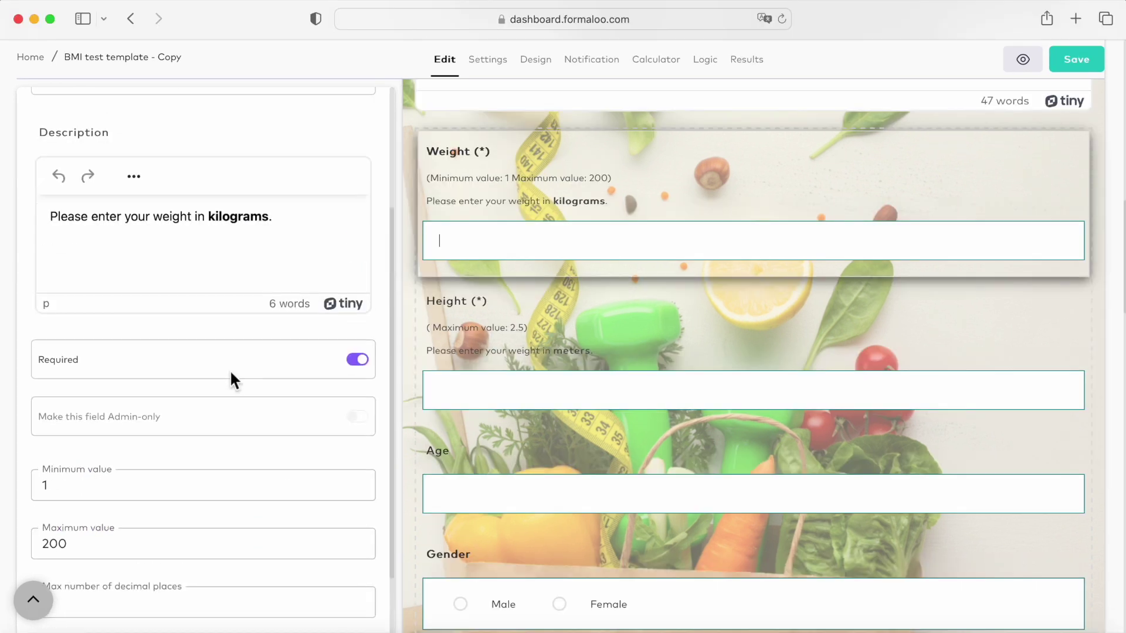
pyautogui.scroll(4, 230, 369)
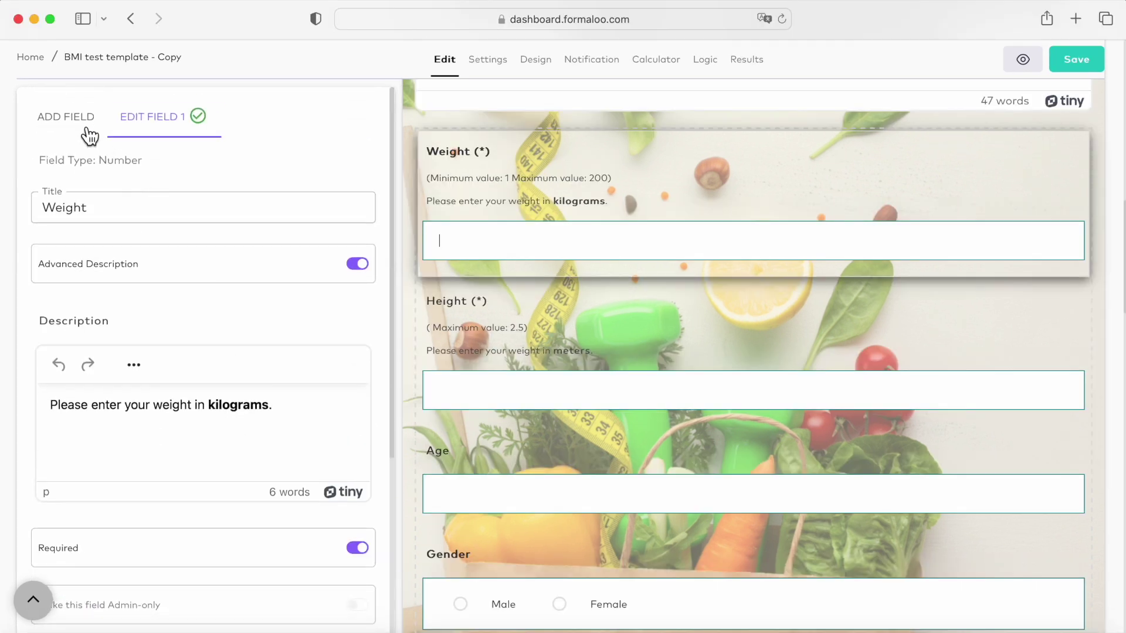
# Insert a new variable field above Age titled 'height m2'
pyautogui.click(89, 136)
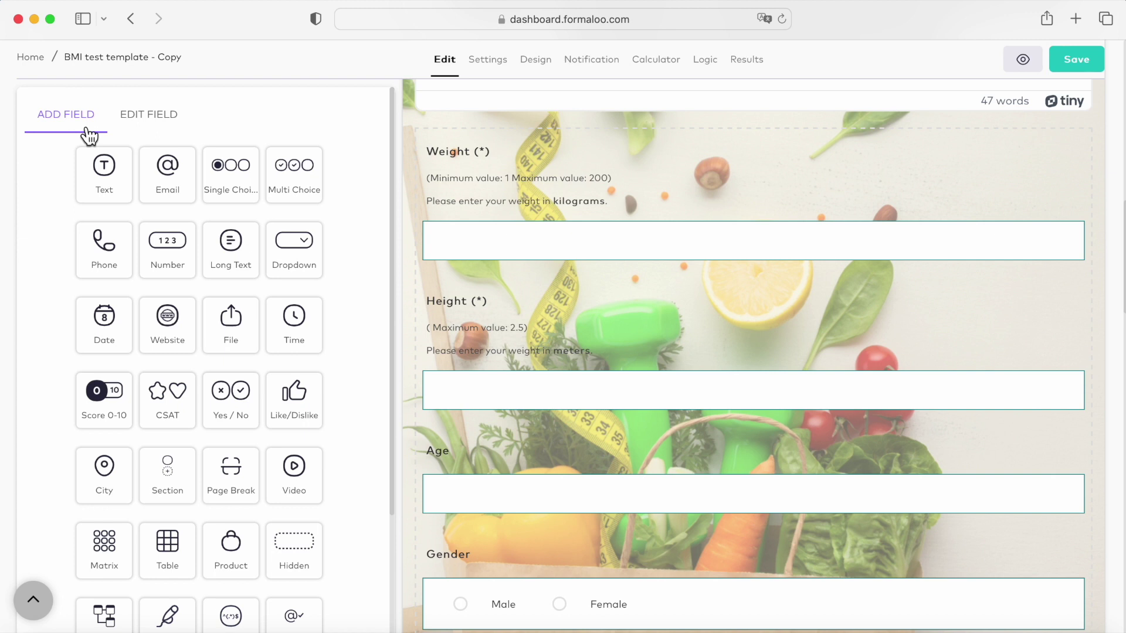
pyautogui.scroll(-2, 69, 301)
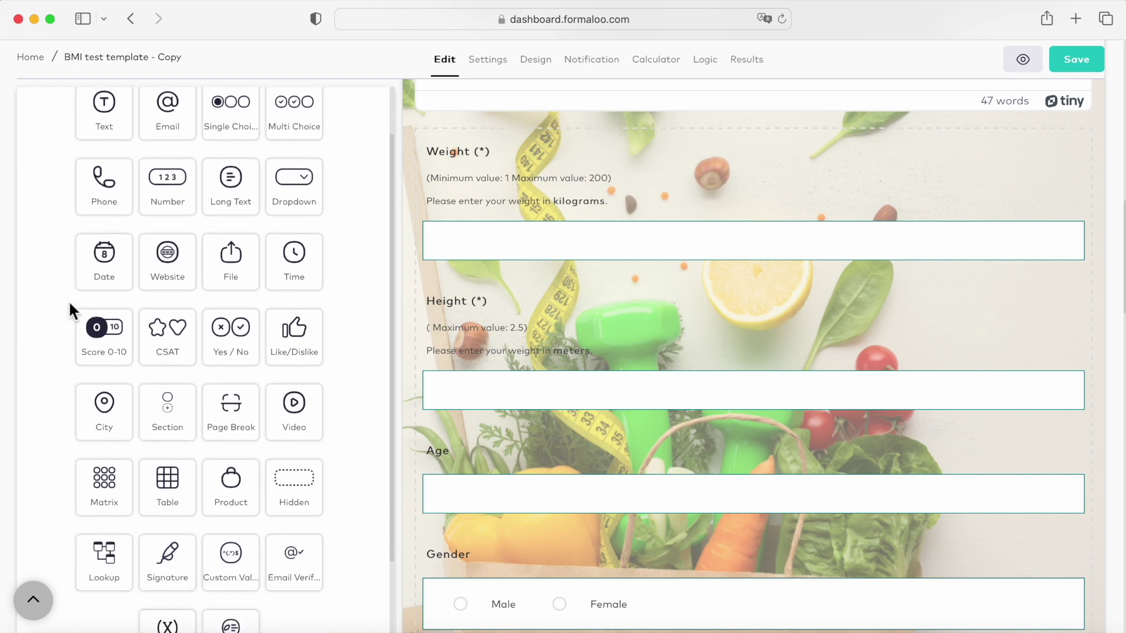
pyautogui.scroll(-3, 69, 300)
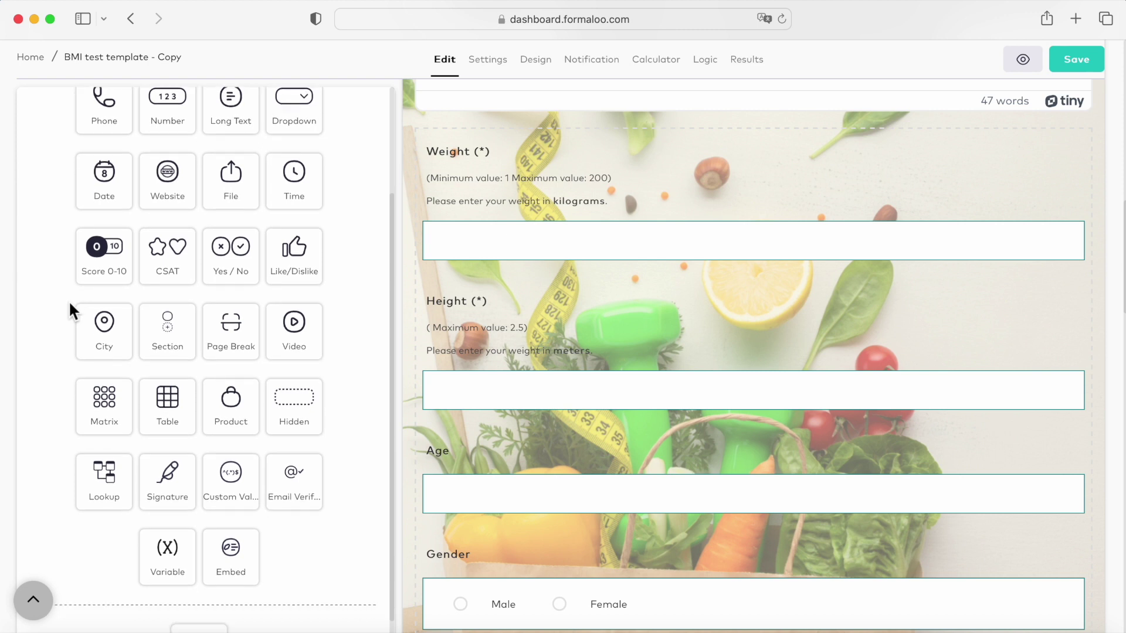
pyautogui.scroll(-2, 69, 300)
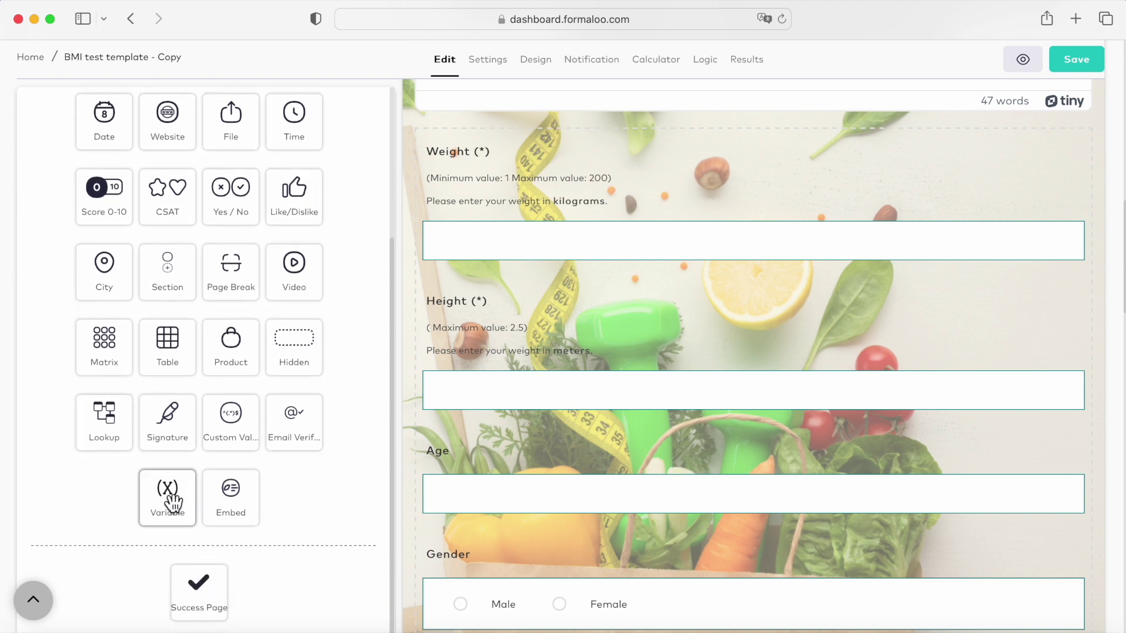
pyautogui.moveTo(173, 503); pyautogui.dragTo(532, 466)
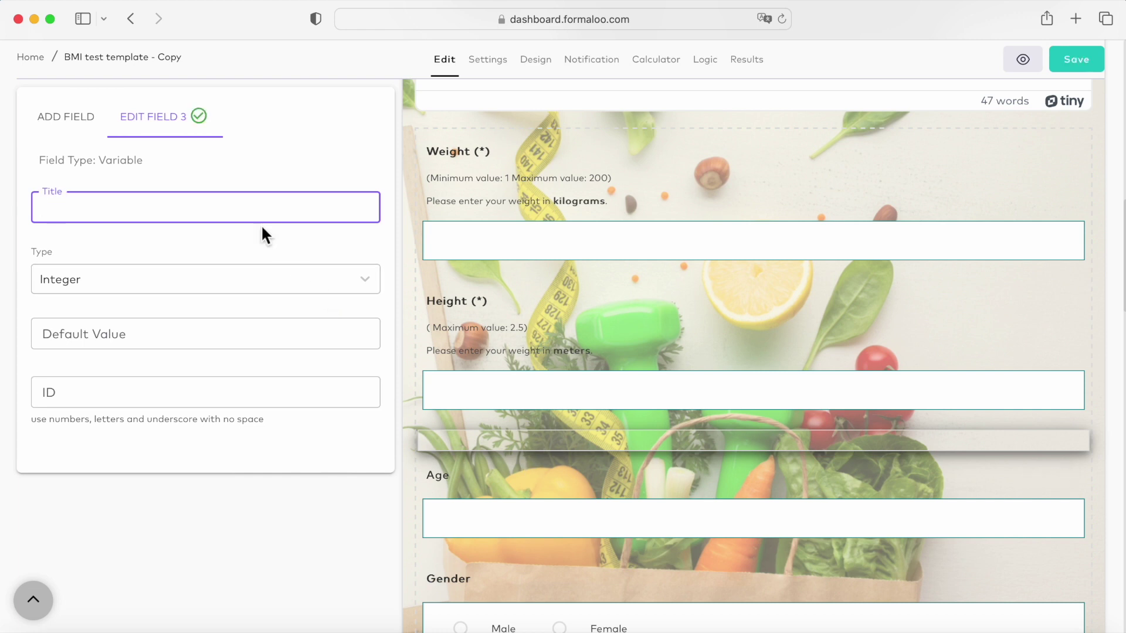
pyautogui.write('height')
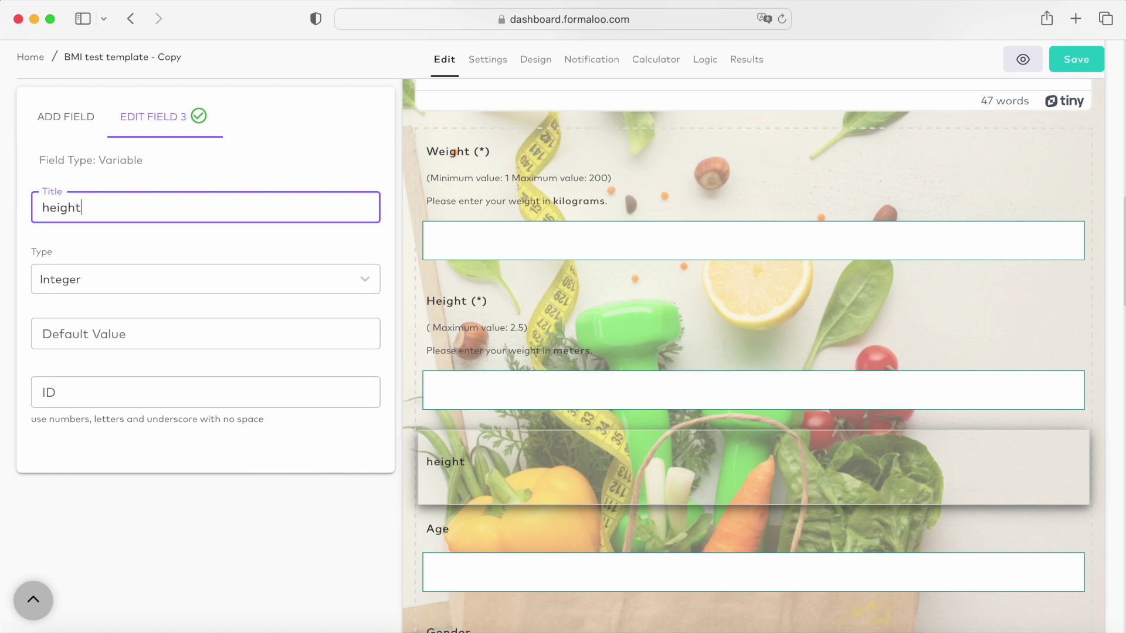
pyautogui.write(' m2')
# Make it a Formula variable with value 'height * height' and ID heightm2
pyautogui.click(371, 282)
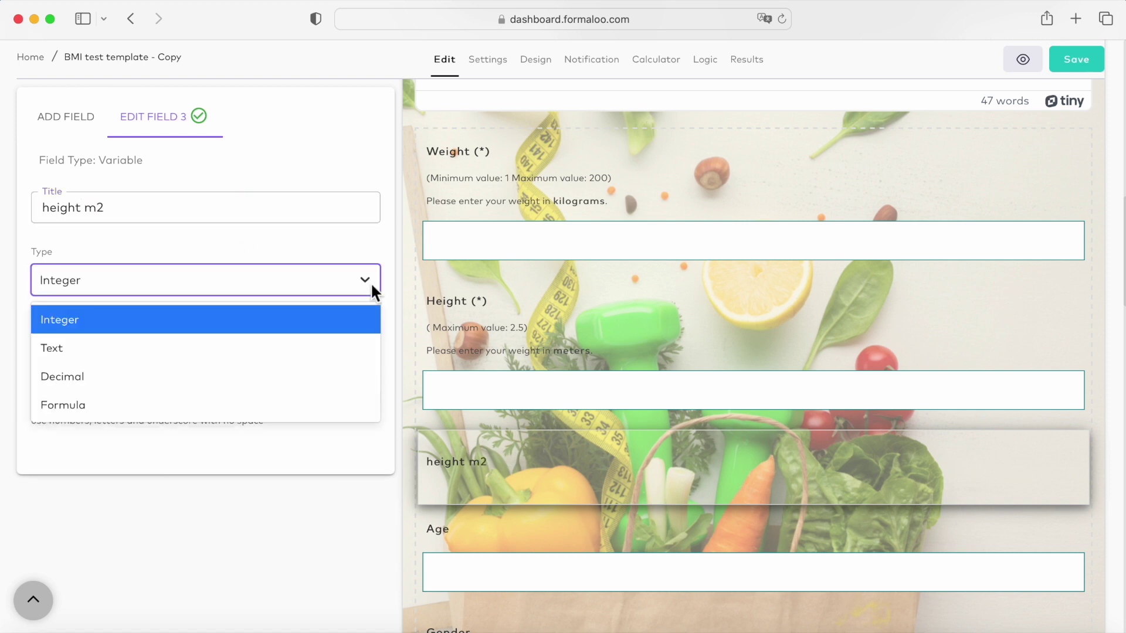
pyautogui.click(303, 405)
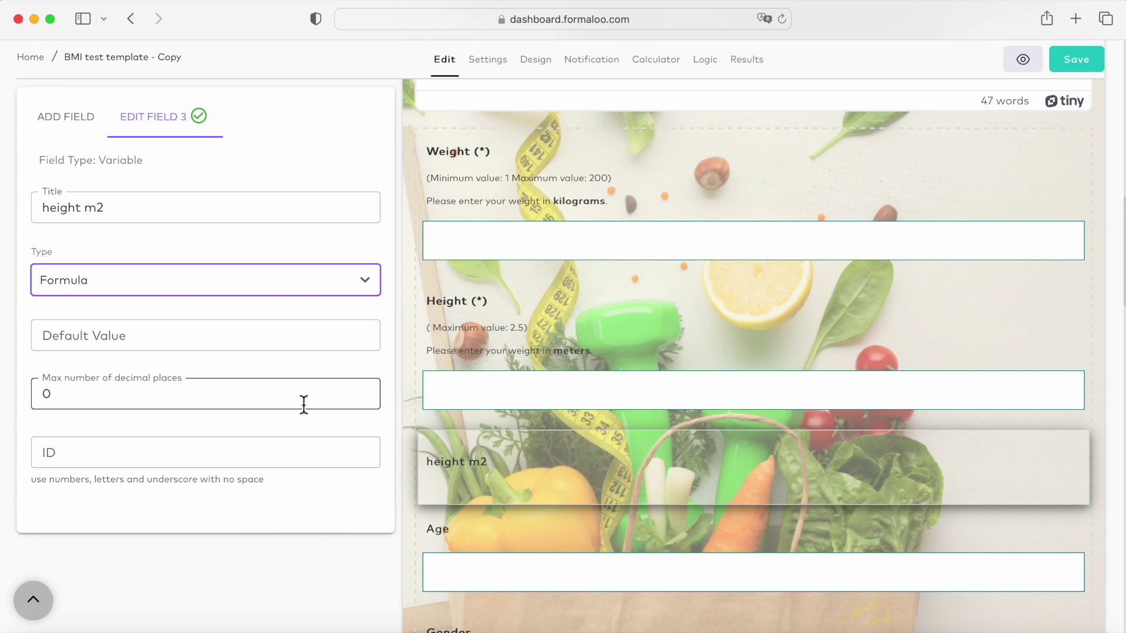
pyautogui.click(299, 343)
pyautogui.write('heigh')
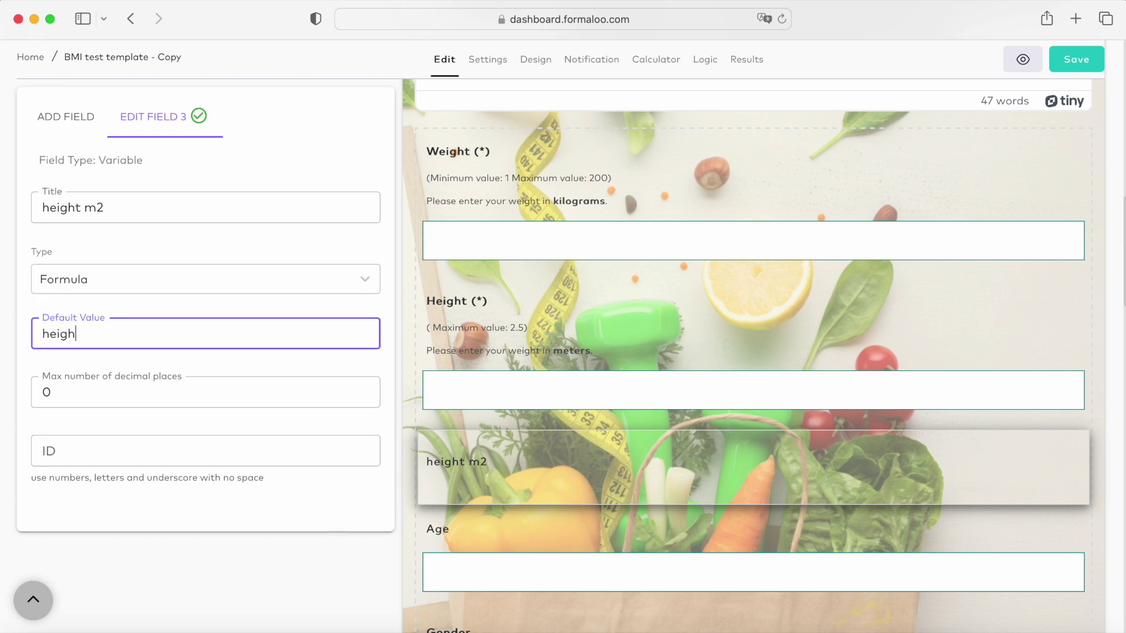
pyautogui.write('t * height')
pyautogui.click(281, 455)
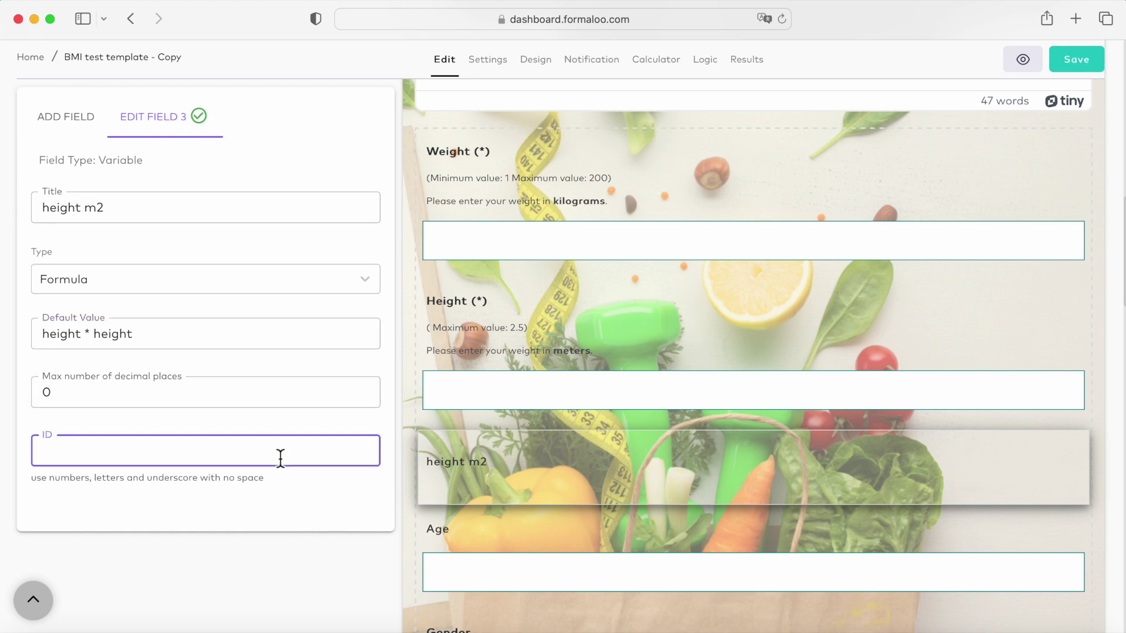
pyautogui.write('height m2')
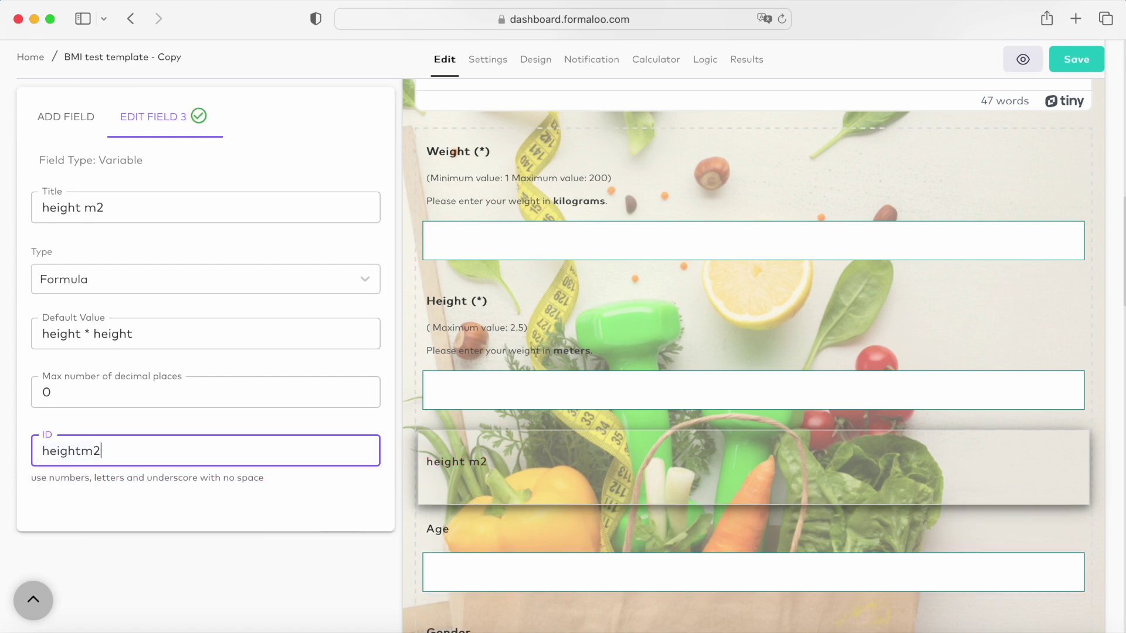
pyautogui.press('Return')
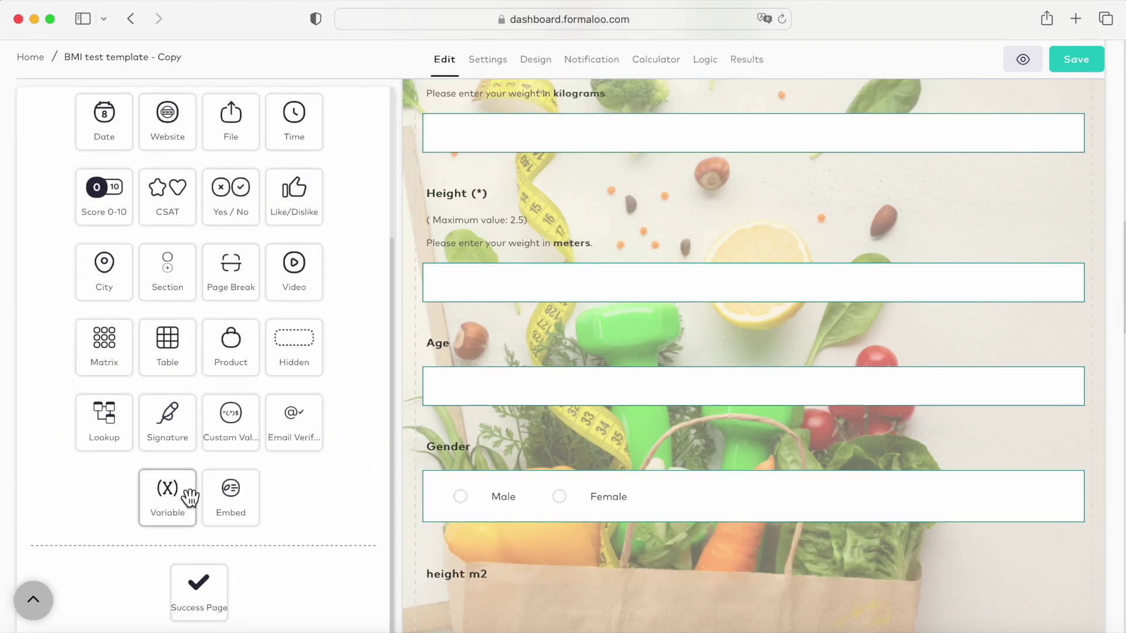
# Add a 'BMI value' Formula variable computing weight/heightm2 with ID bmi_value
pyautogui.moveTo(188, 496); pyautogui.dragTo(528, 481)
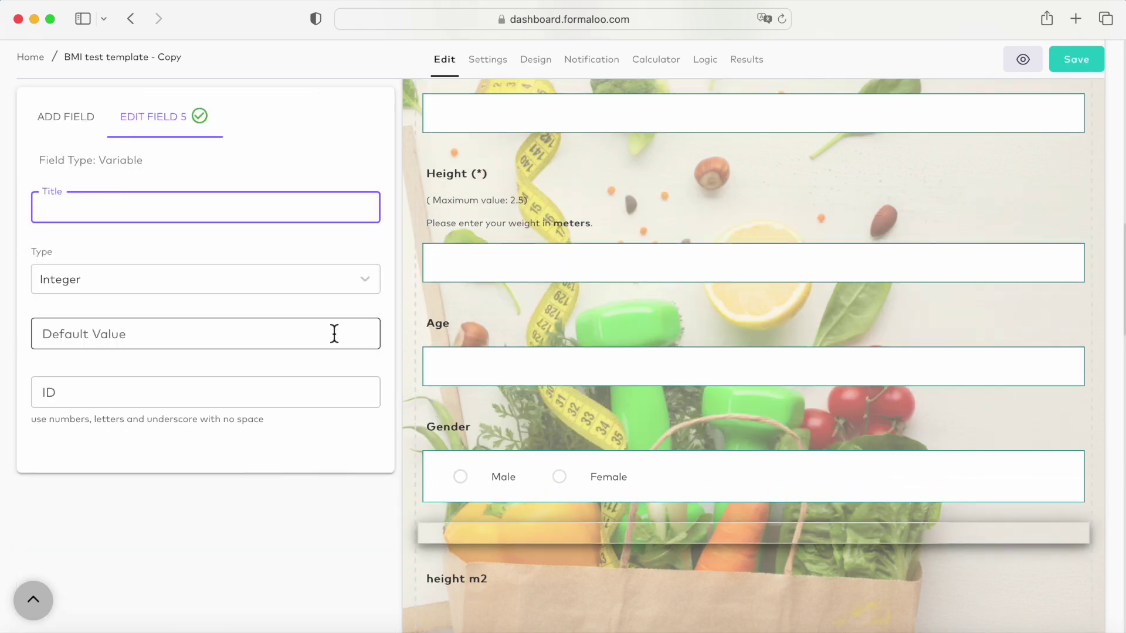
pyautogui.click(258, 217)
pyautogui.write('BMI value')
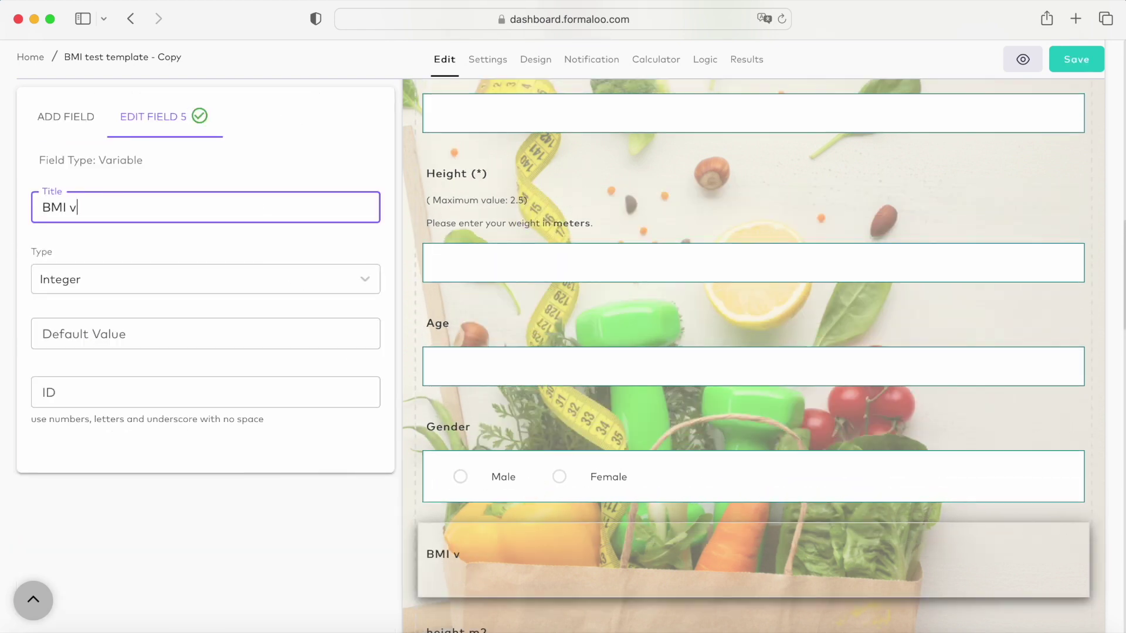
pyautogui.click(365, 279)
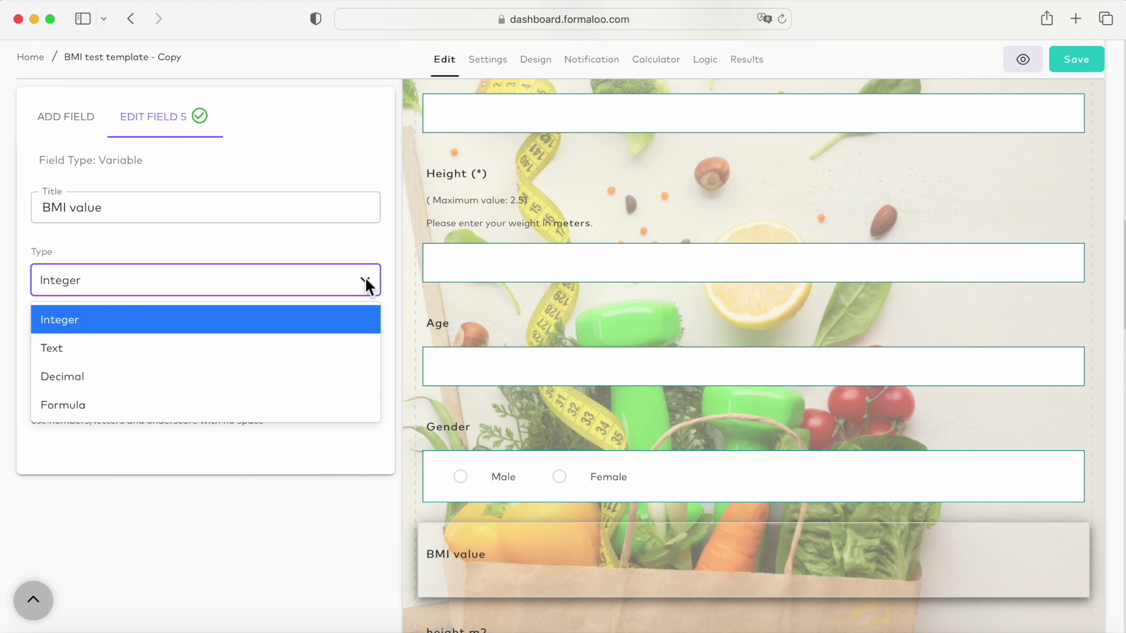
pyautogui.click(364, 407)
pyautogui.write('weigh')
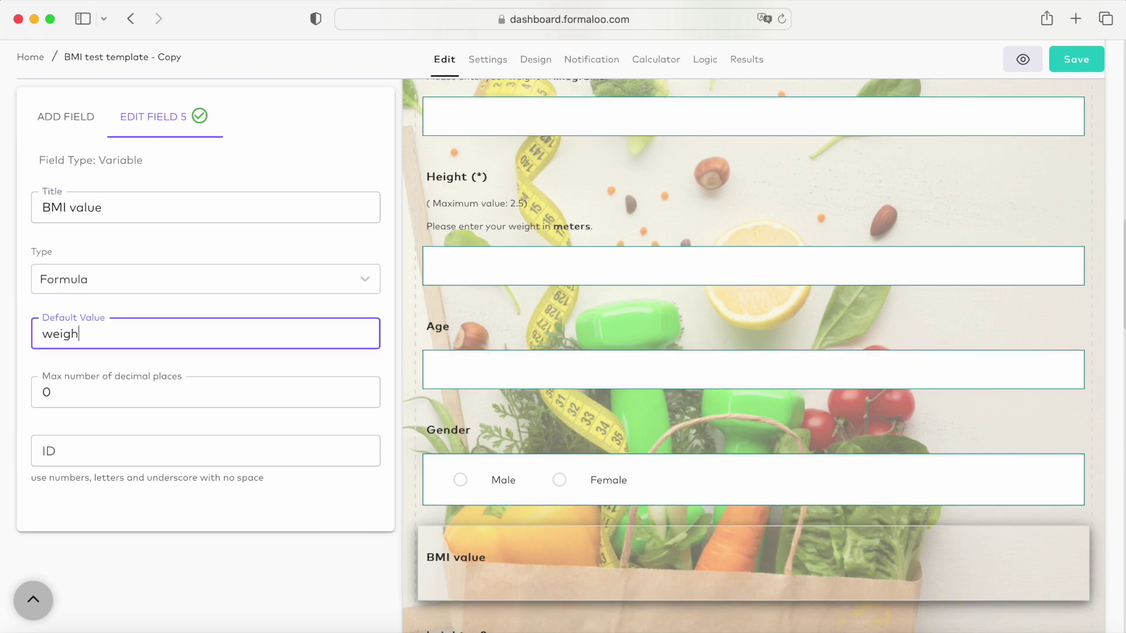
pyautogui.write('t/heightm2')
pyautogui.click(273, 460)
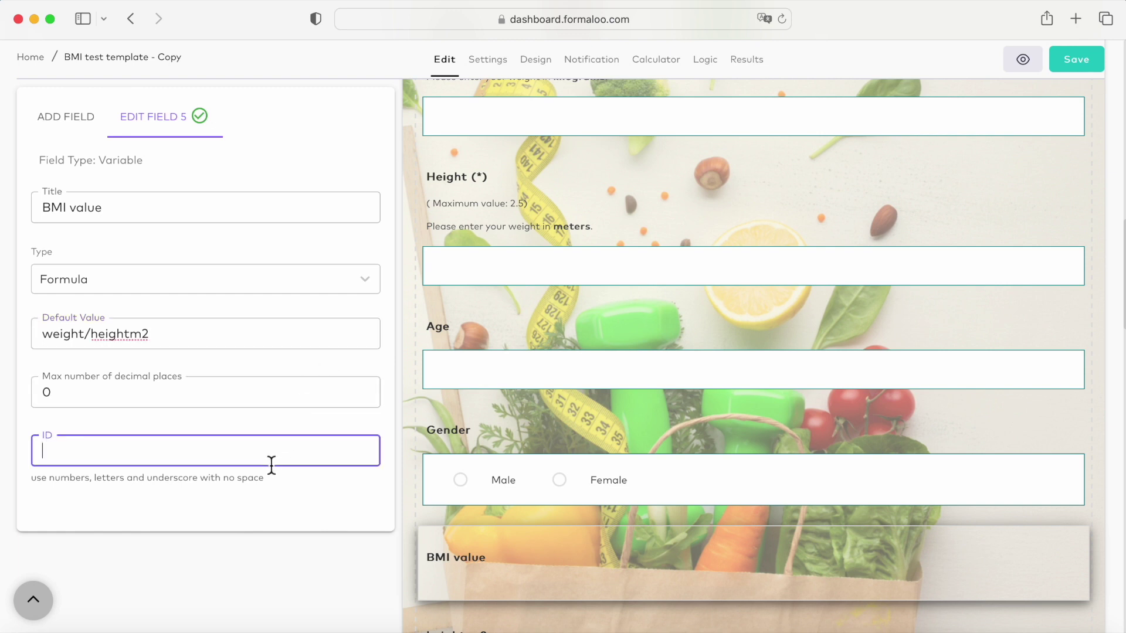
pyautogui.write('bmi_value')
pyautogui.click(77, 121)
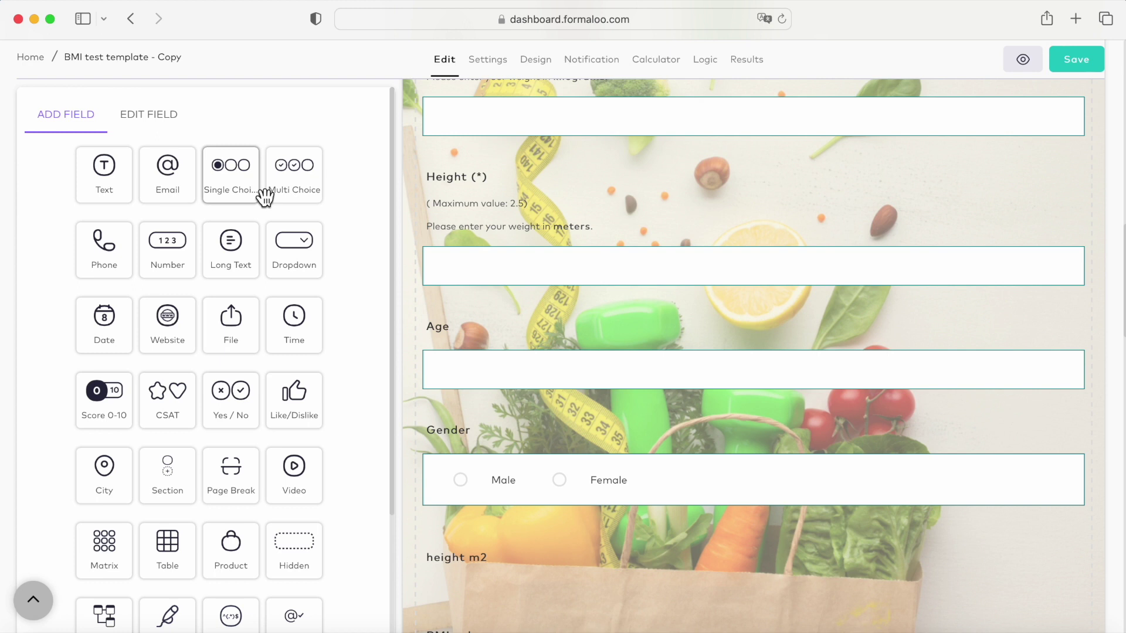
# Paste 'Your BMI is {{bmivalue}}' into the success message shown after submit
pyautogui.scroll(-3, 580, 352)
pyautogui.scroll(2, 581, 352)
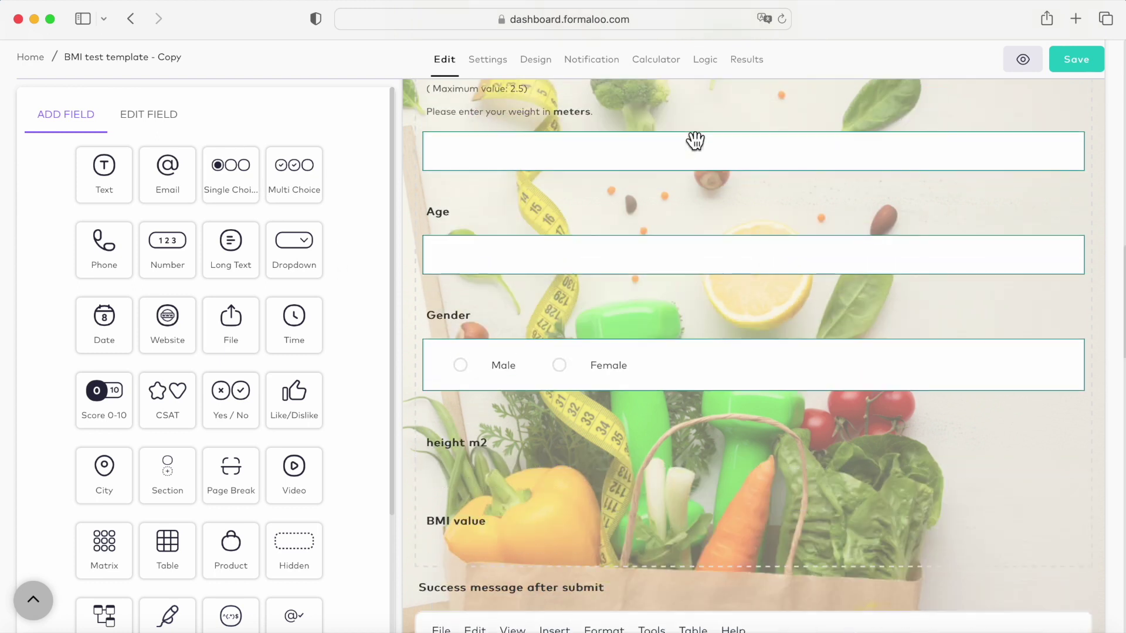
pyautogui.scroll(-6, 694, 141)
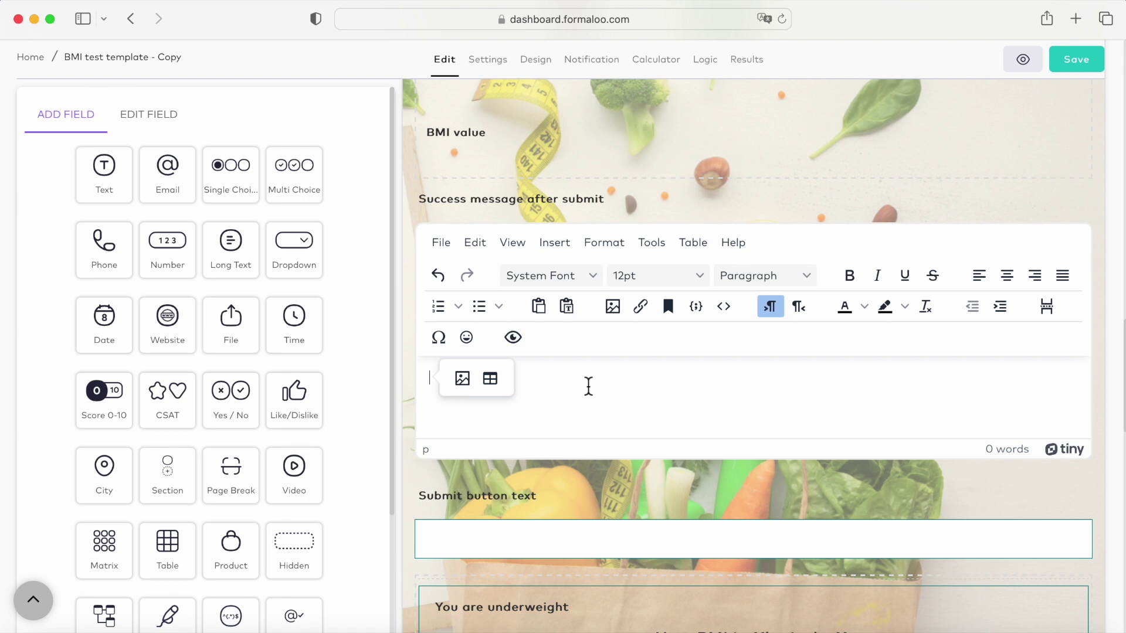
pyautogui.write('Your BMI is {{bmivalue}}')
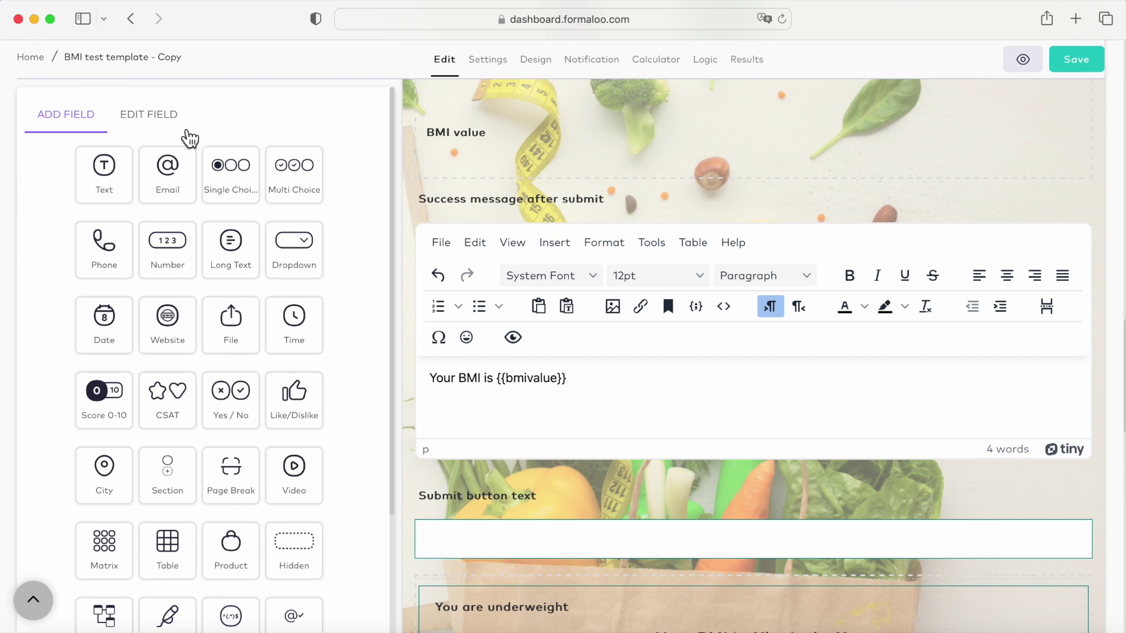
pyautogui.scroll(-2, 357, 342)
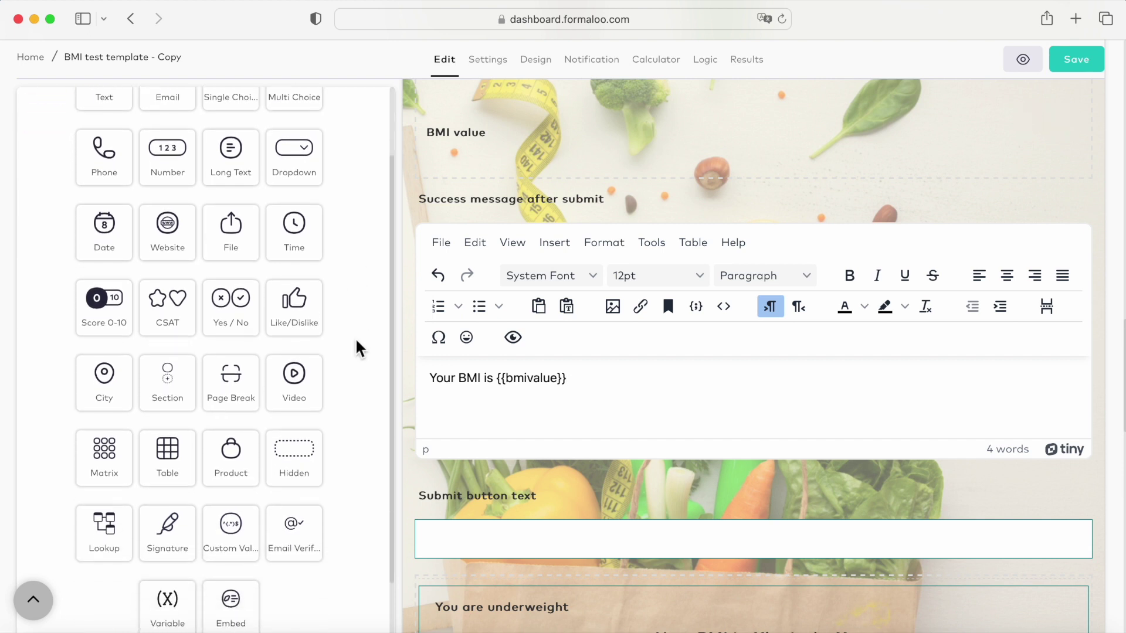
pyautogui.scroll(-2, 356, 343)
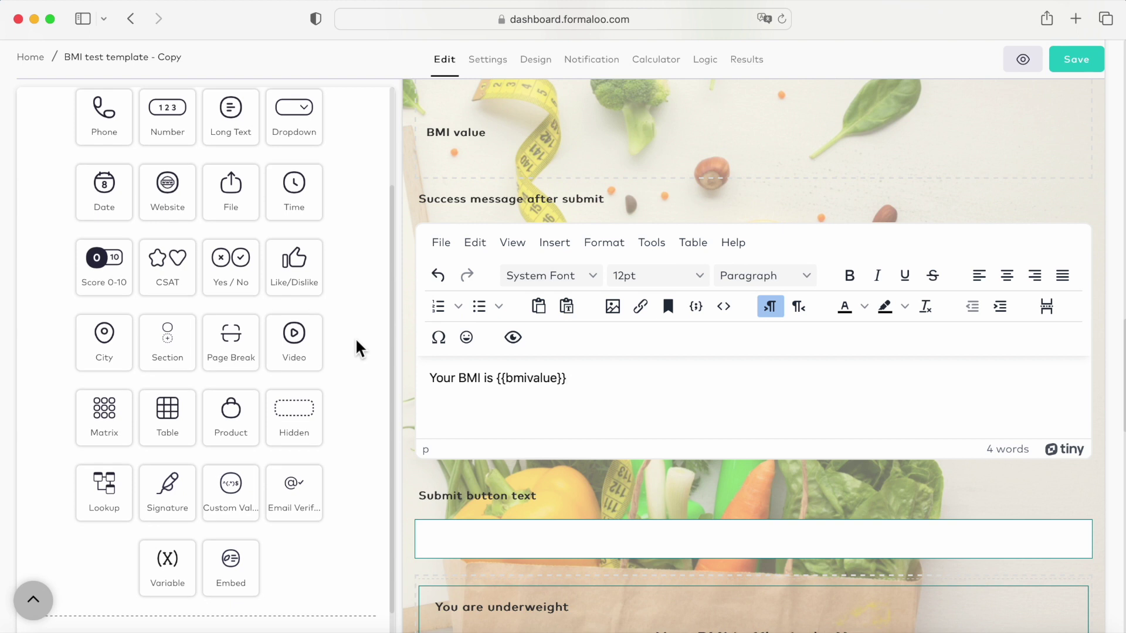
pyautogui.scroll(2, 357, 343)
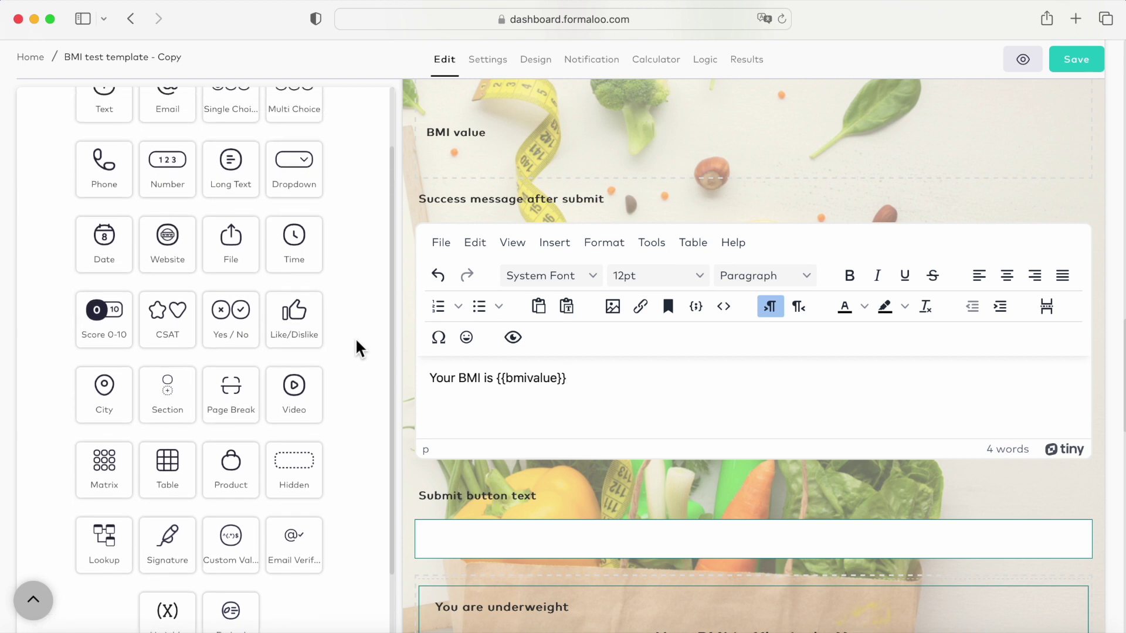
pyautogui.scroll(3, 356, 342)
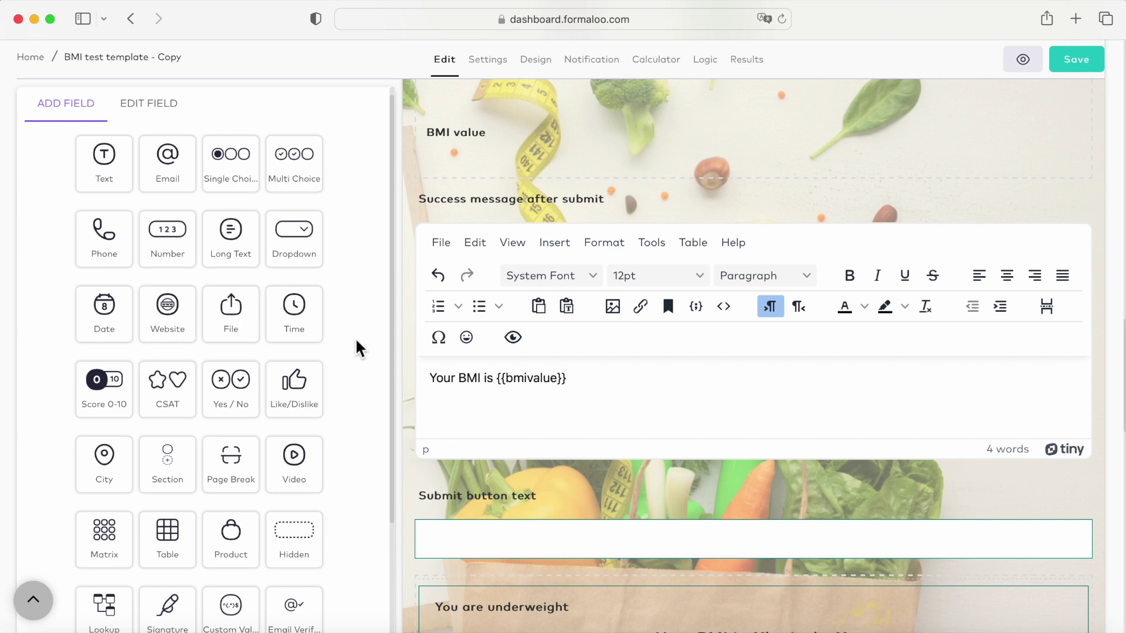
pyautogui.scroll(-3, 356, 343)
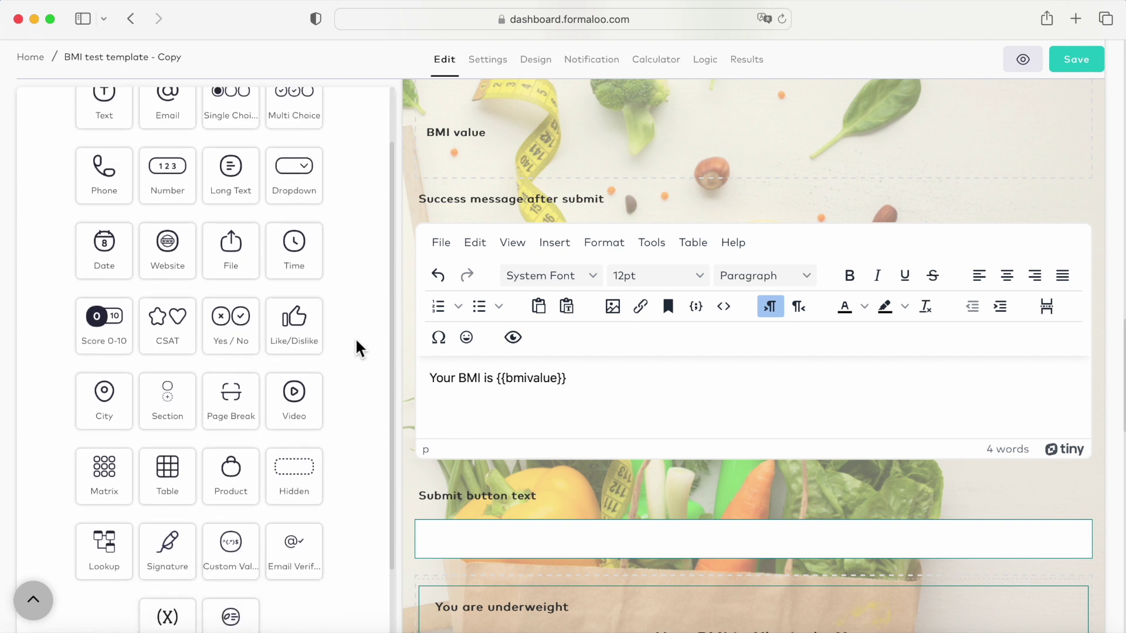
pyautogui.scroll(-2, 356, 343)
# Add a 'You're underweight !' success page described 'Your BMI is {{bmivalue}}'
pyautogui.scroll(5, 356, 343)
pyautogui.scroll(-4, 315, 405)
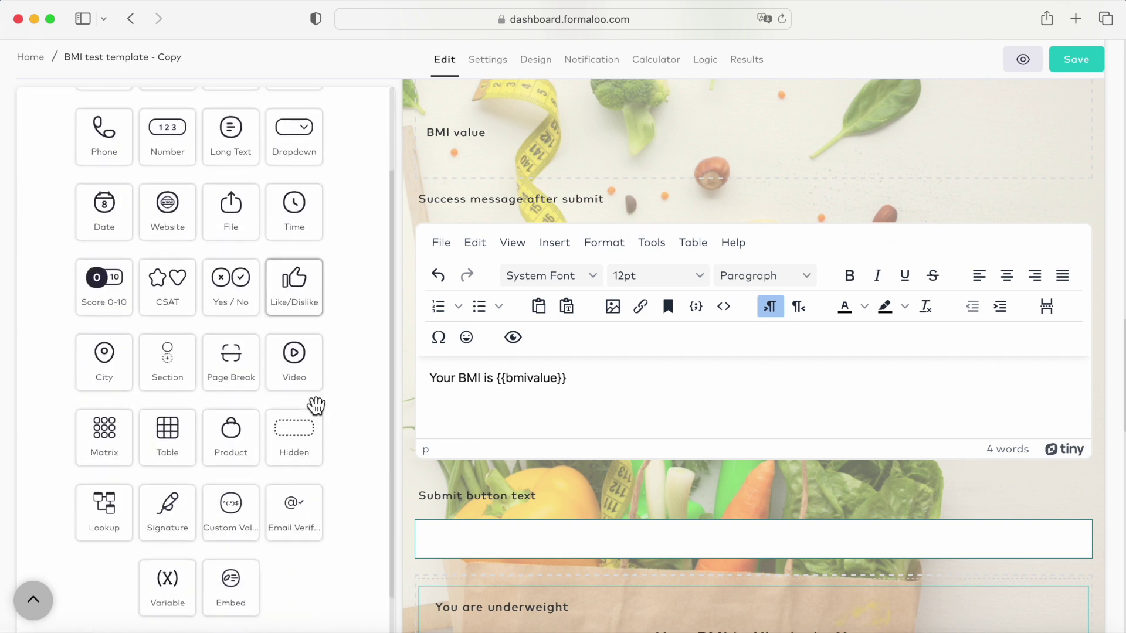
pyautogui.scroll(-3, 315, 405)
pyautogui.moveTo(211, 593); pyautogui.dragTo(543, 439)
pyautogui.write("You're underw")
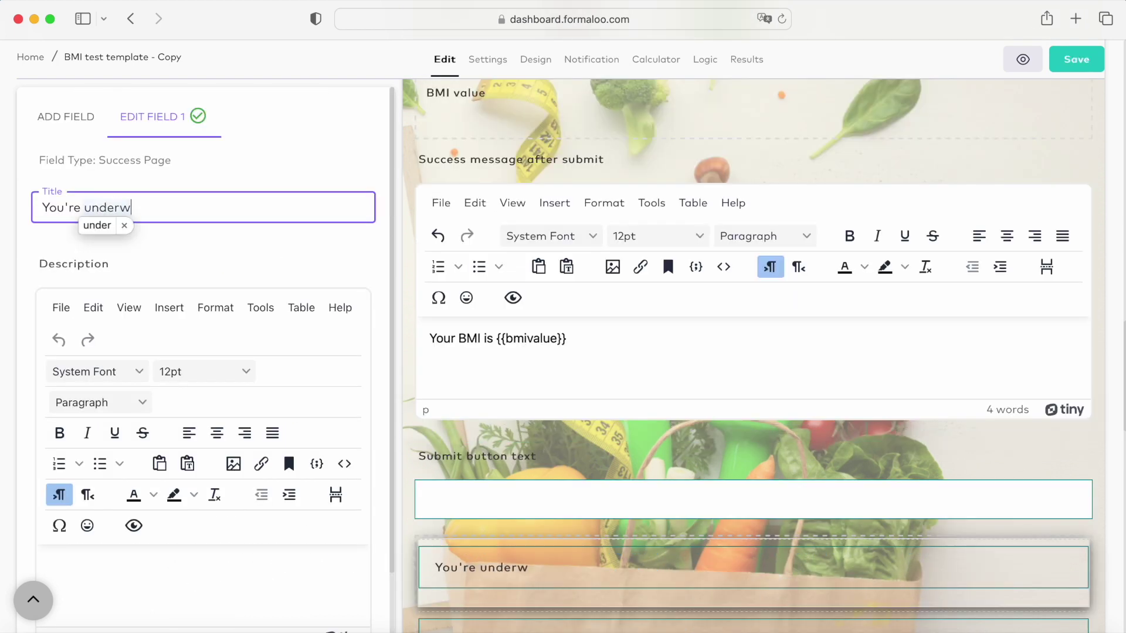
pyautogui.write('eight !')
pyautogui.scroll(-3, 234, 228)
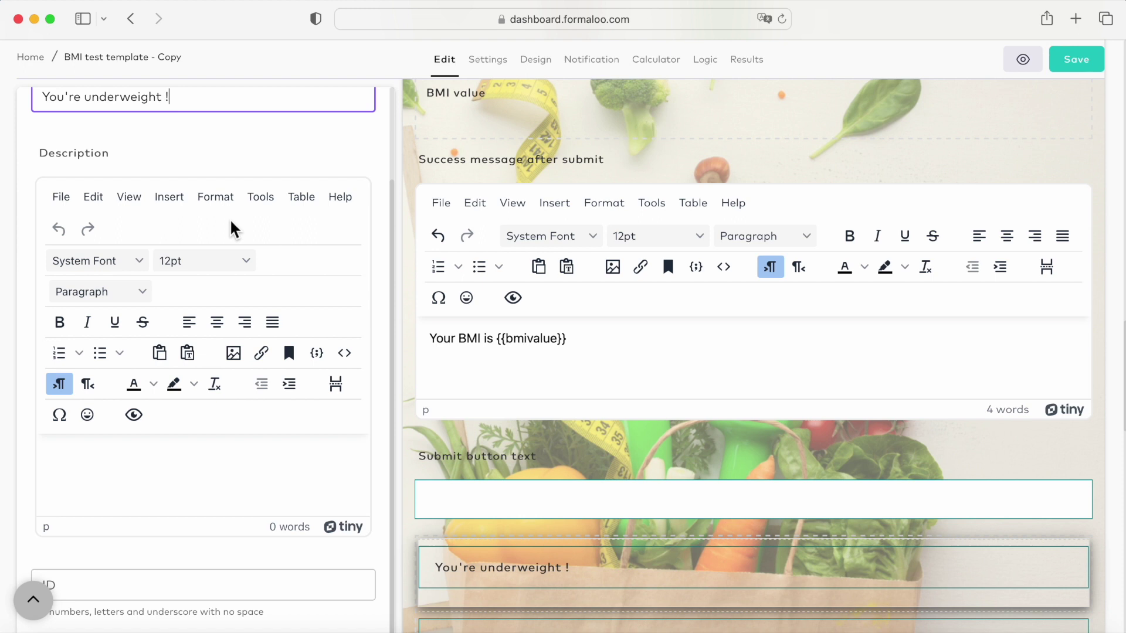
pyautogui.click(194, 463)
pyautogui.write('Your BMI')
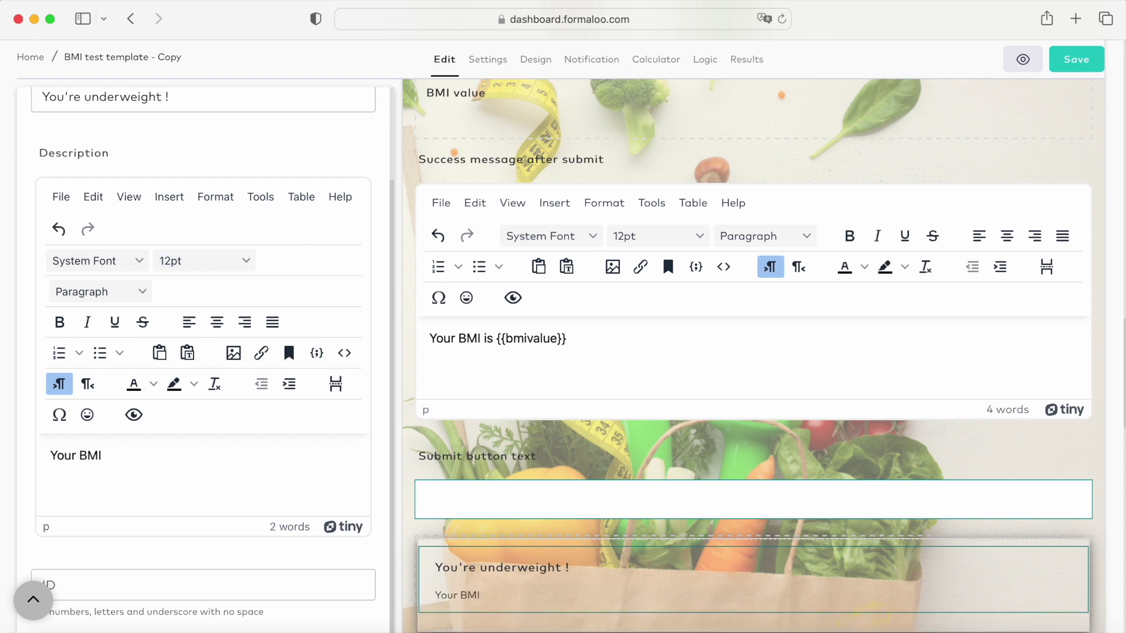
pyautogui.write(' is')
pyautogui.write('{{bmivalue}}')
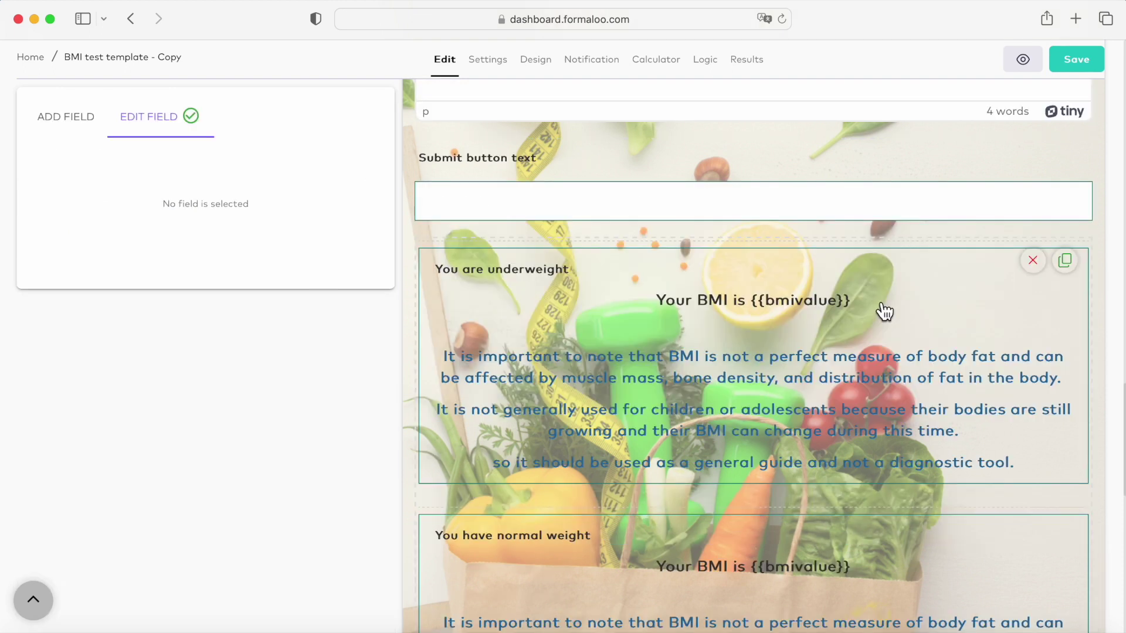
# Review the underweight, normal-weight and overweight success pages, then go to the Logic page
pyautogui.click(884, 312)
pyautogui.scroll(-5, 883, 308)
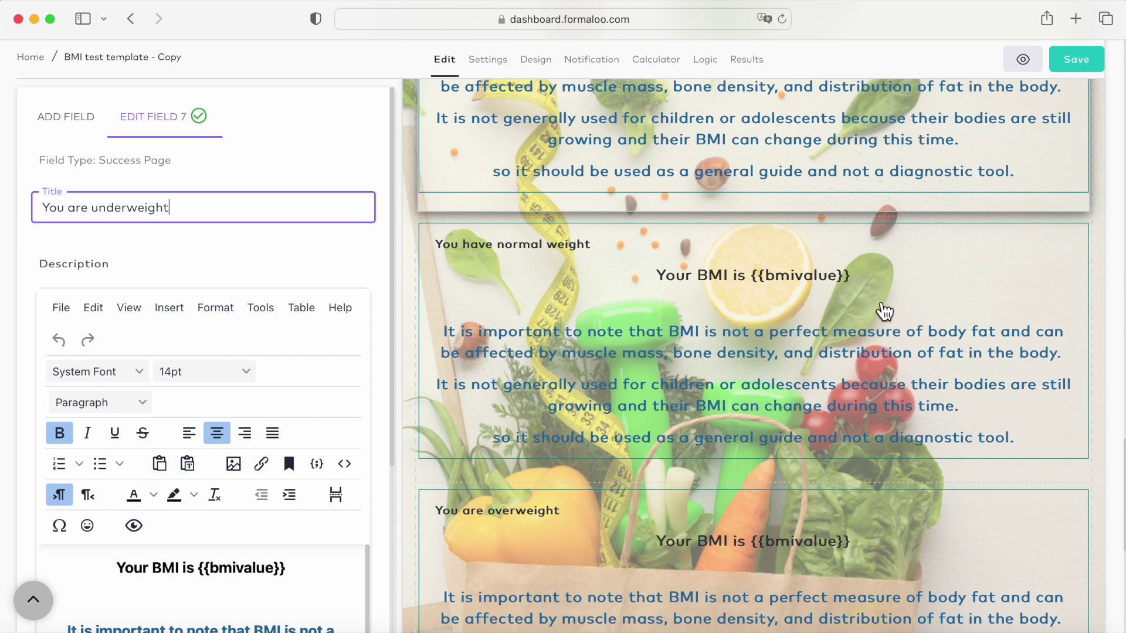
pyautogui.click(898, 292)
pyautogui.scroll(-5, 898, 293)
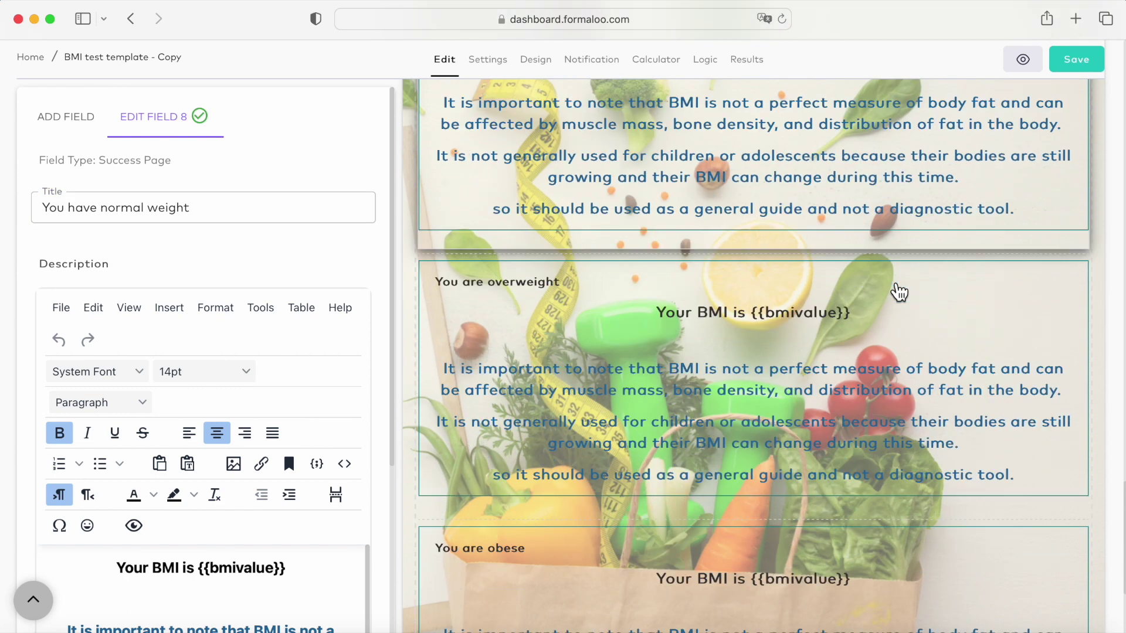
pyautogui.click(899, 293)
pyautogui.scroll(-4, 898, 293)
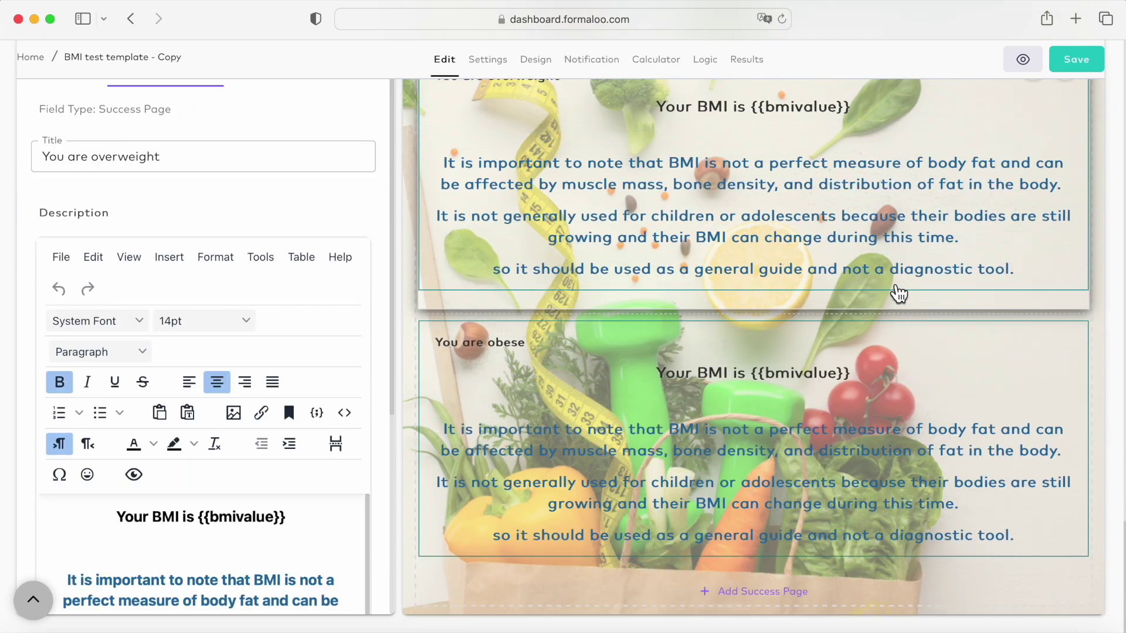
pyautogui.click(706, 57)
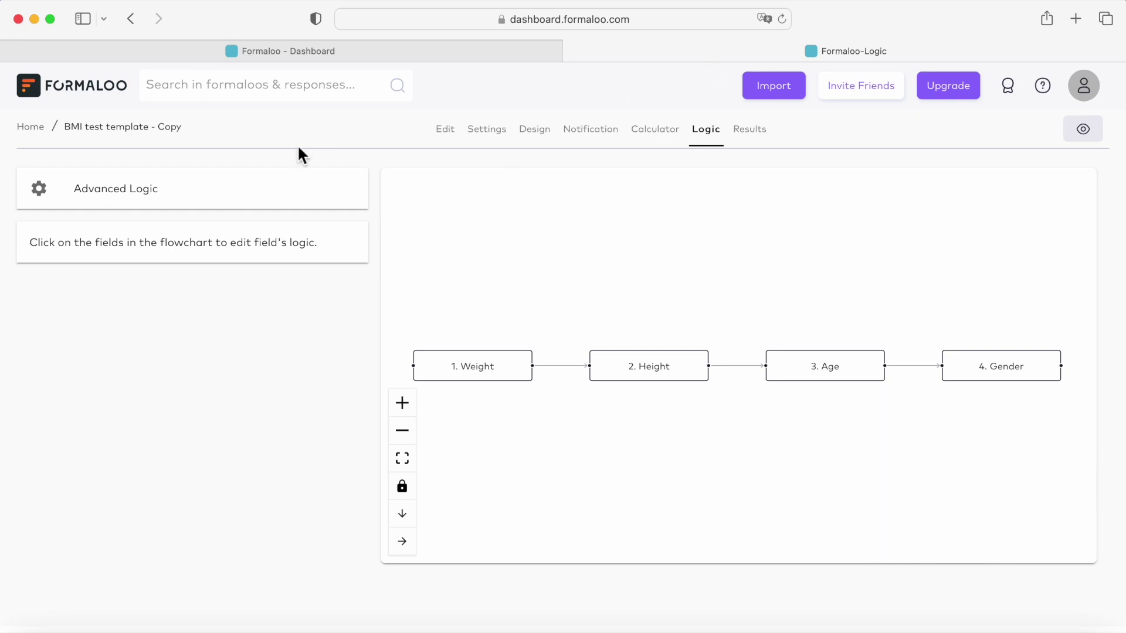
# Open Gender's form conditions and logic and look over its BMI value routing rules
pyautogui.click(262, 200)
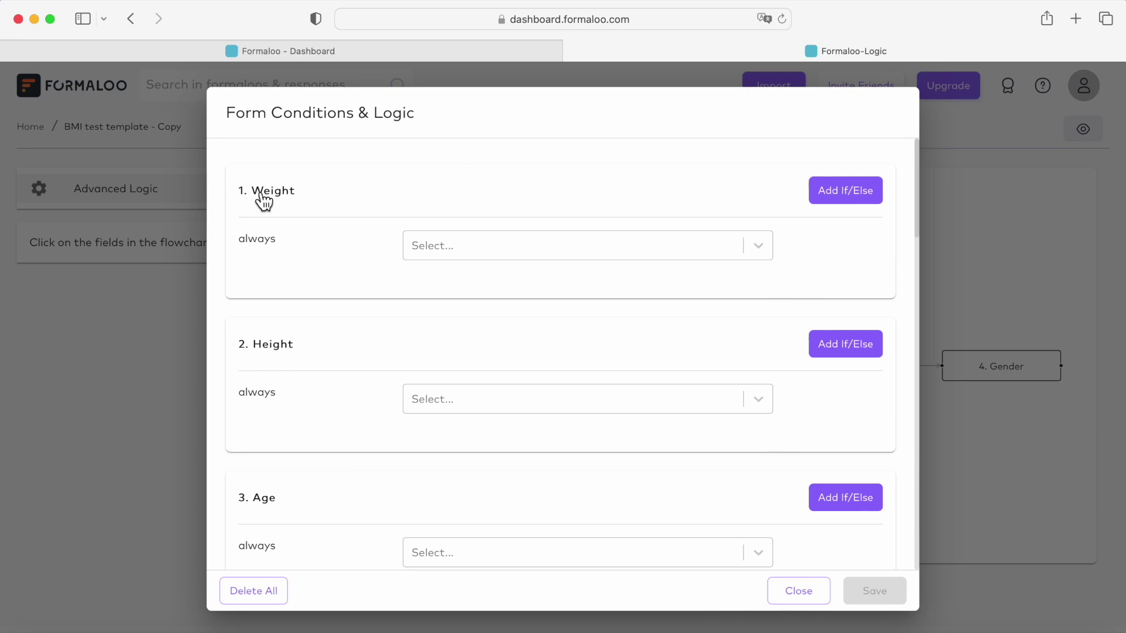
pyautogui.scroll(-15, 516, 267)
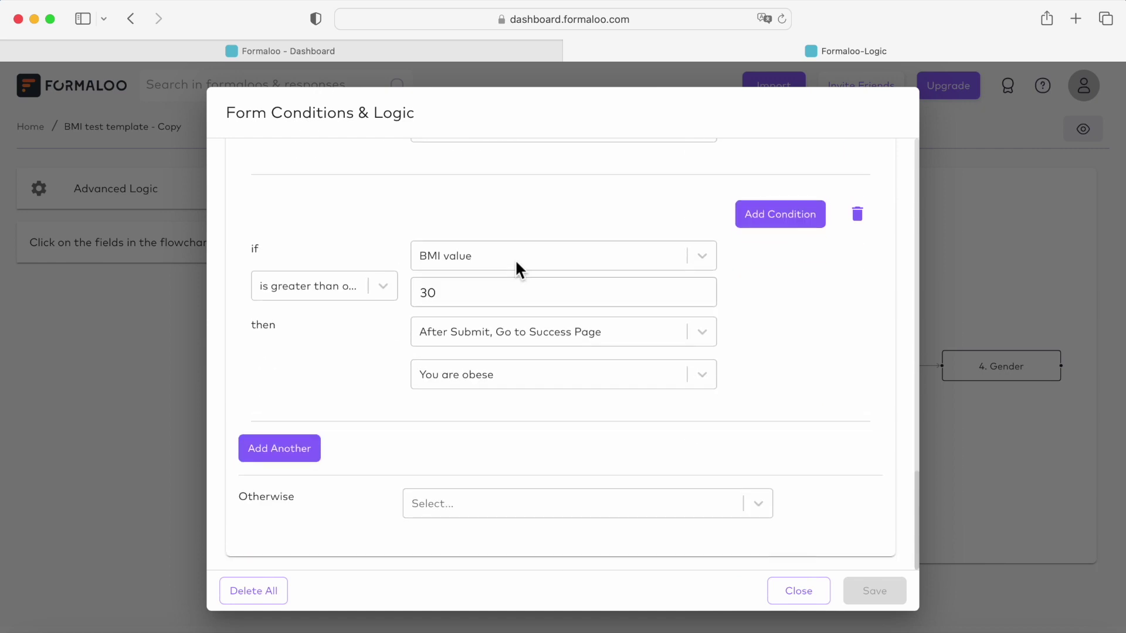
pyautogui.scroll(6, 516, 267)
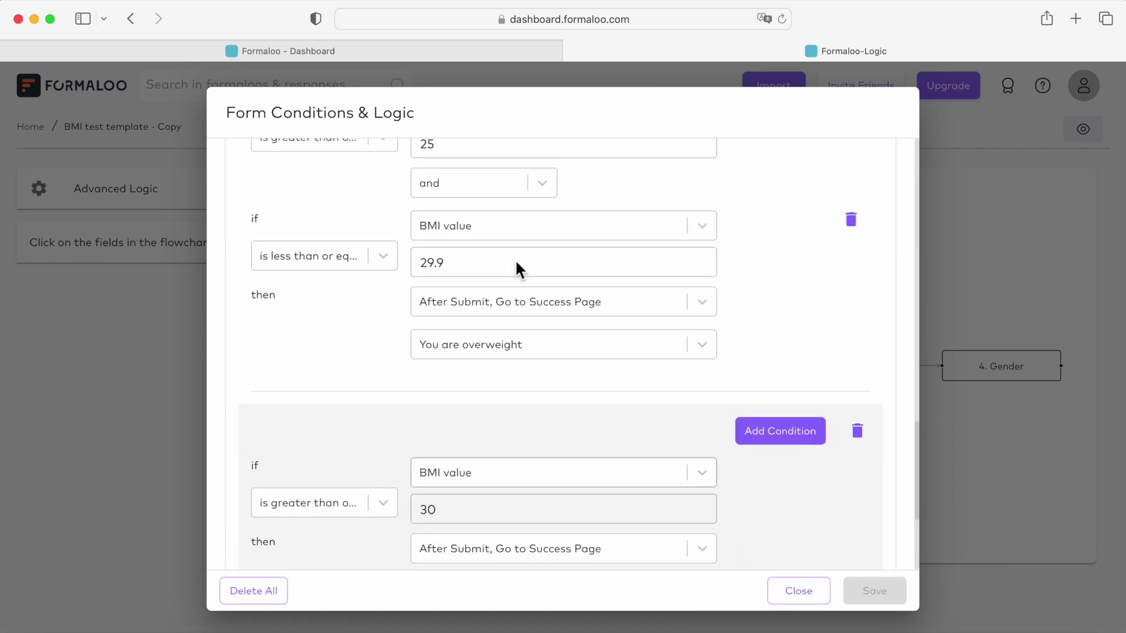
pyautogui.scroll(1, 516, 269)
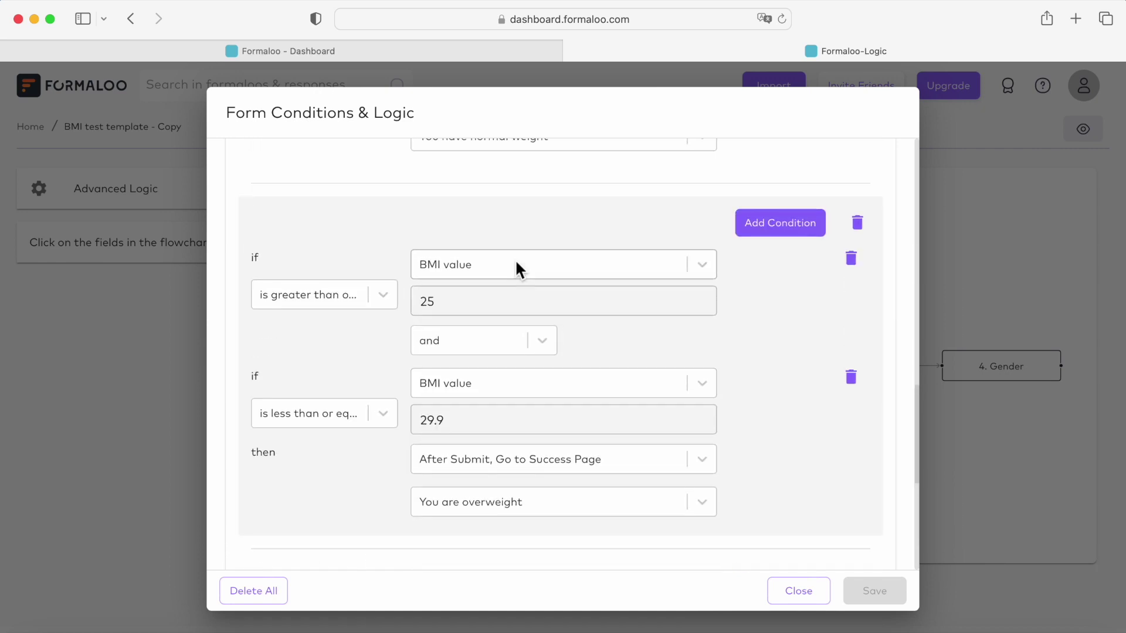
pyautogui.scroll(-6, 516, 262)
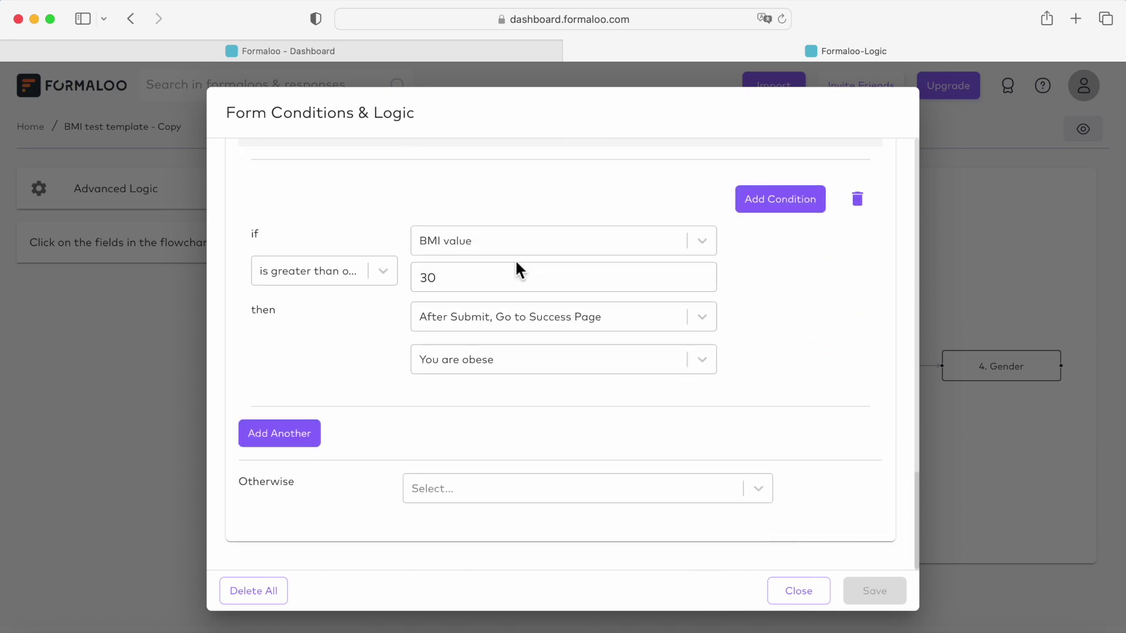
pyautogui.scroll(15, 516, 264)
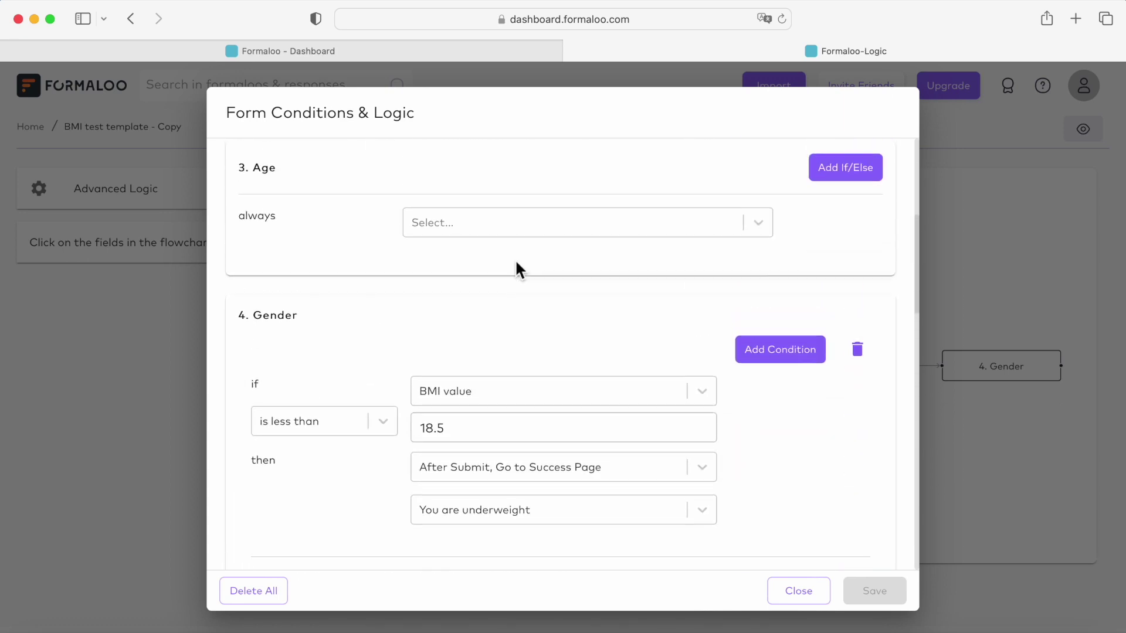
pyautogui.scroll(-10, 516, 264)
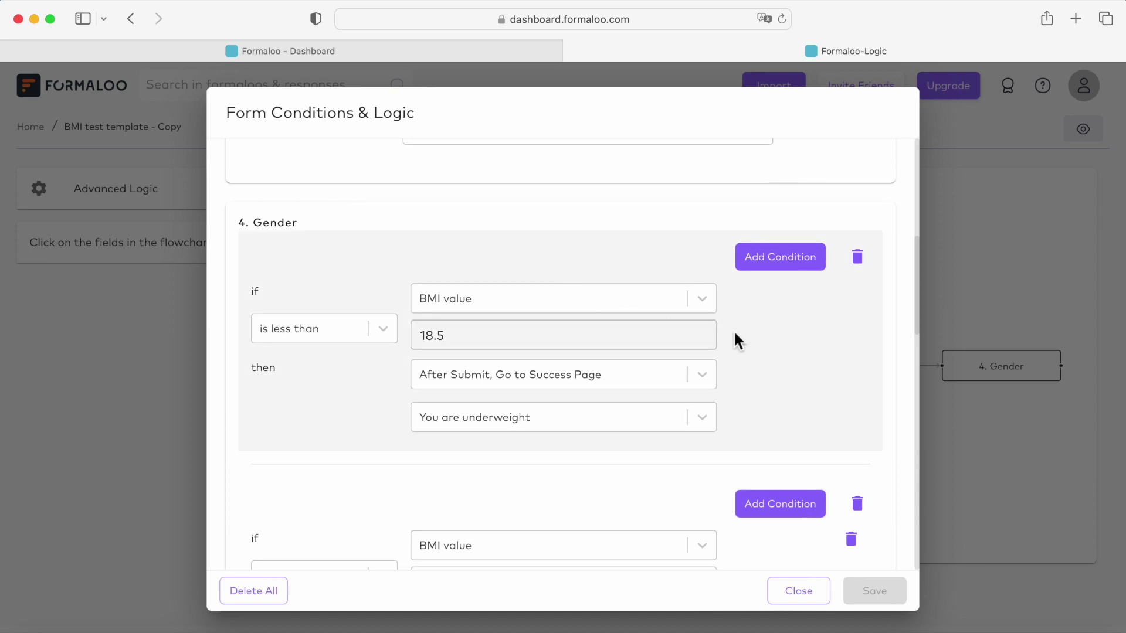
# Keep the underweight rule sending results to the 'You are underweight' success page
pyautogui.click(697, 377)
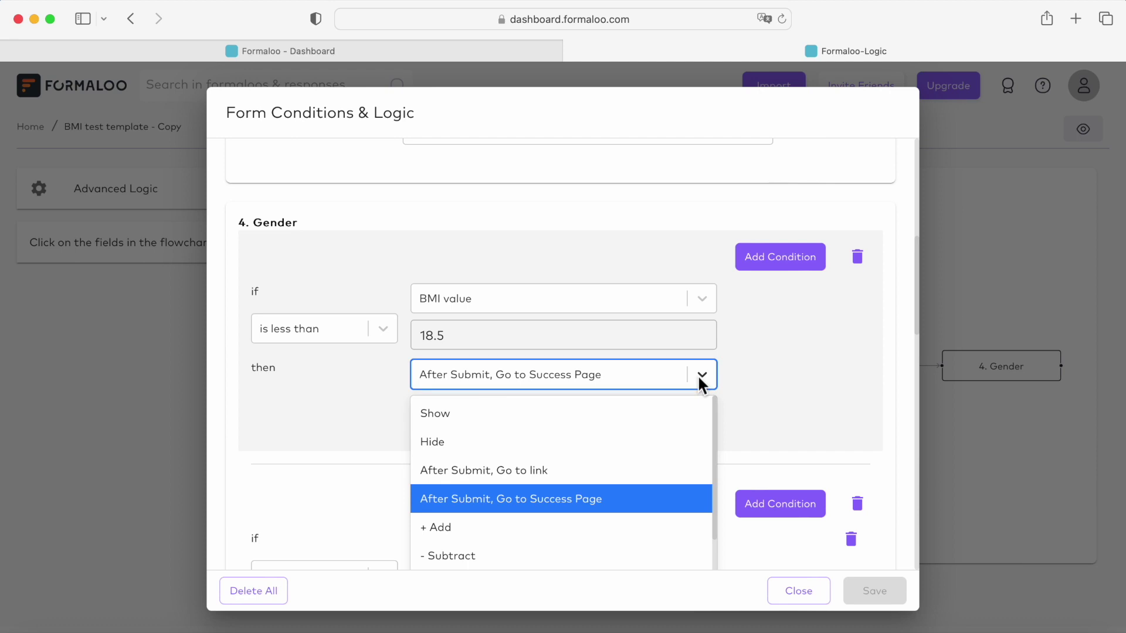
pyautogui.click(701, 378)
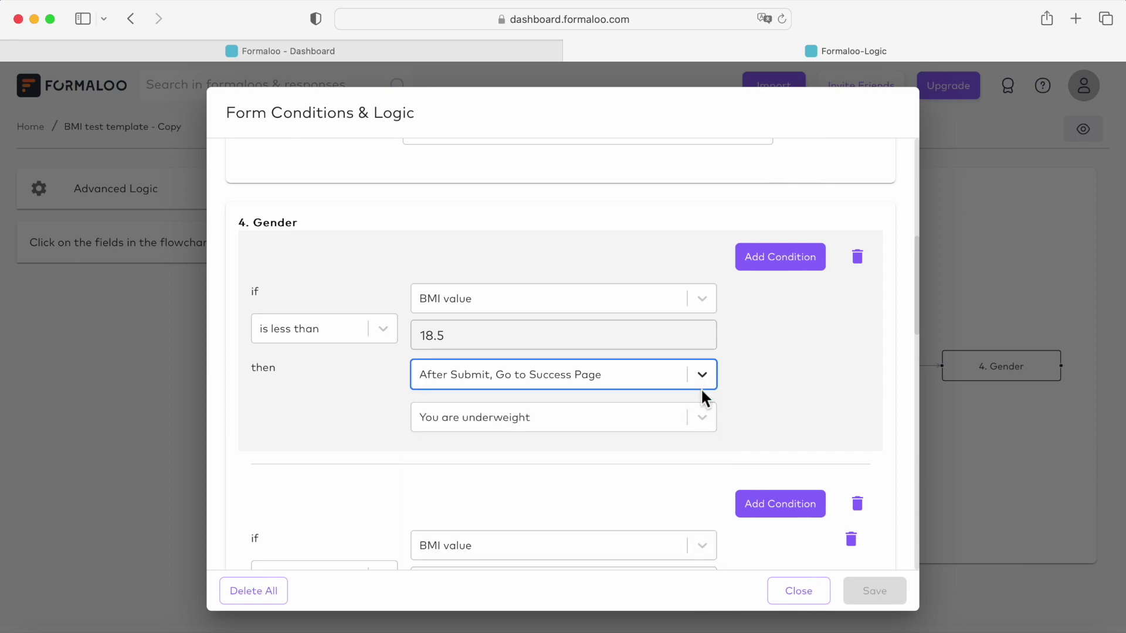
pyautogui.click(706, 417)
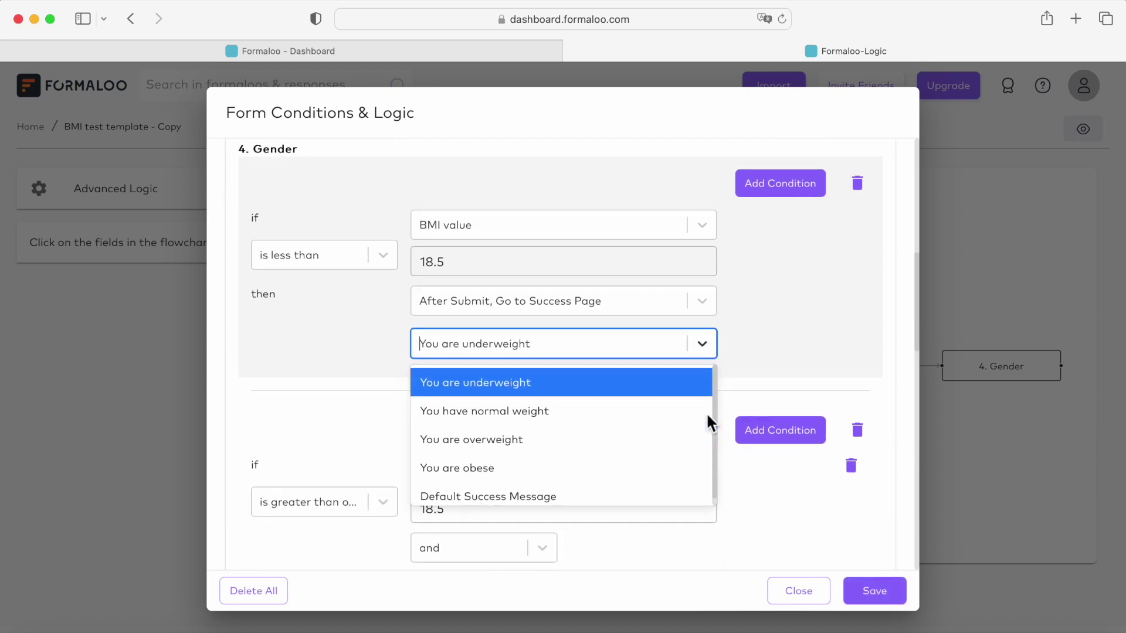
pyautogui.click(708, 343)
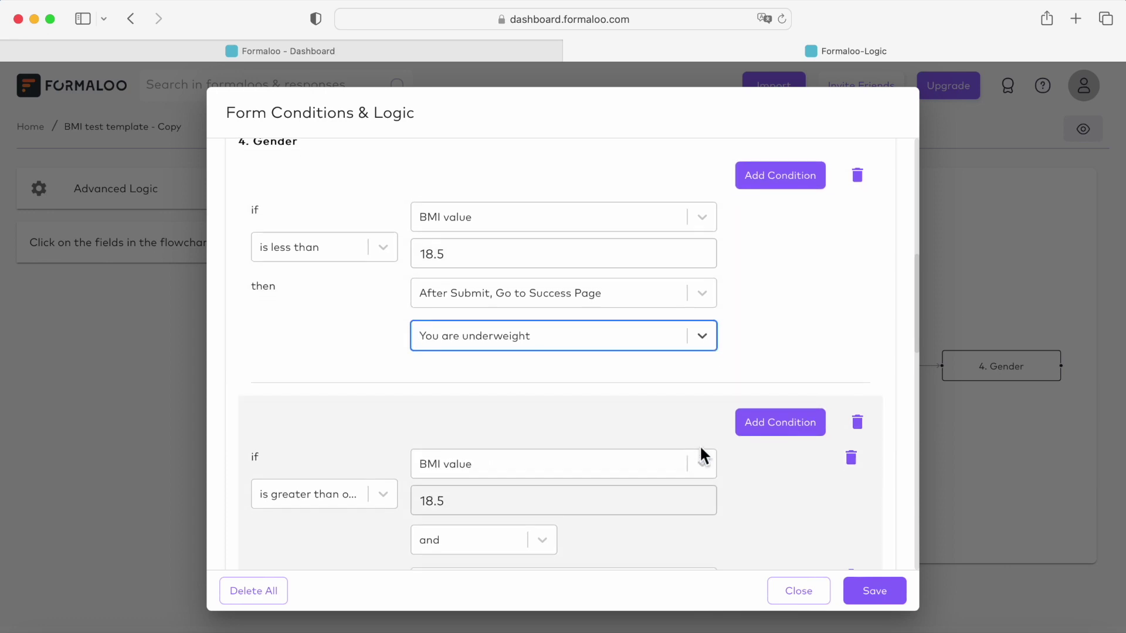
pyautogui.scroll(-5, 701, 448)
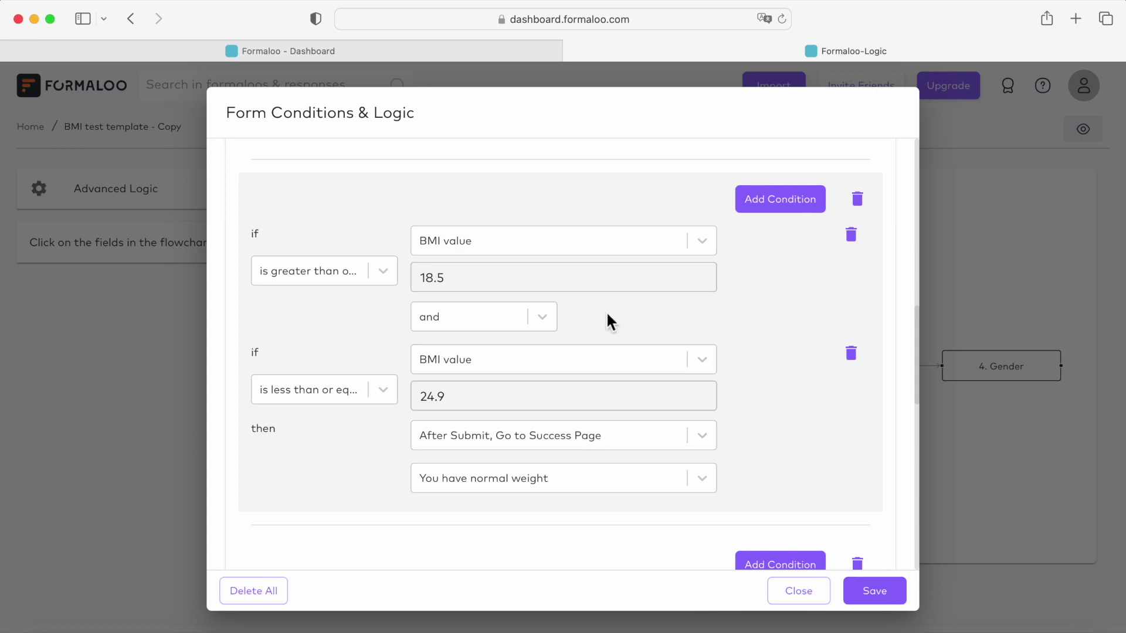
# Keep the normal-weight rule's 'and'-joined BMI value limits and its normal weight page target
pyautogui.click(546, 322)
pyautogui.click(545, 322)
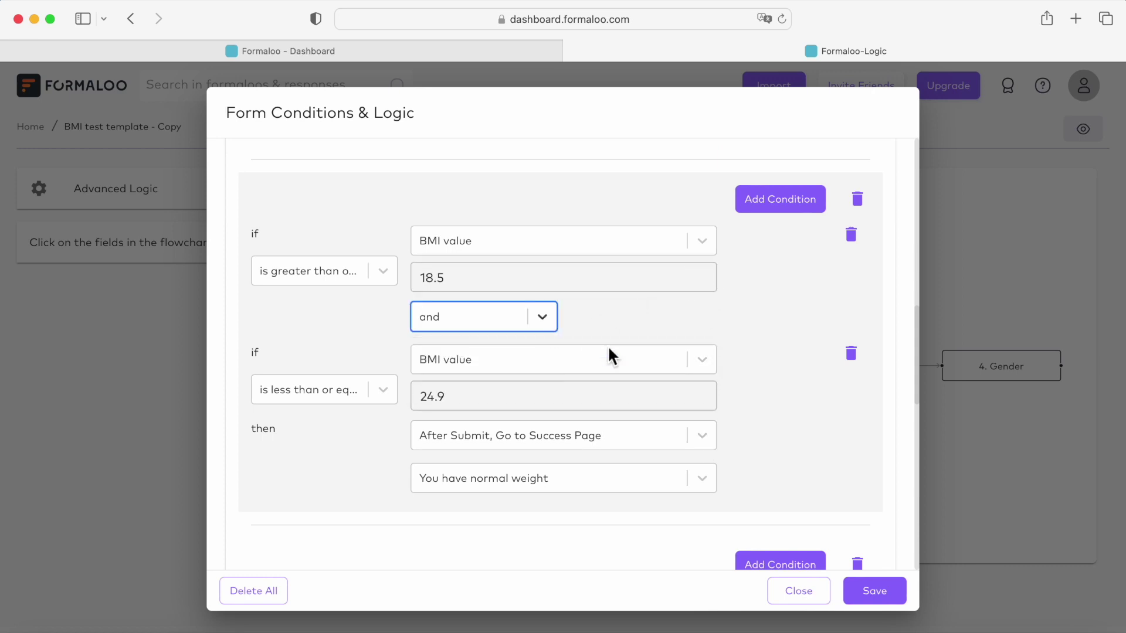
pyautogui.click(705, 360)
pyautogui.click(703, 361)
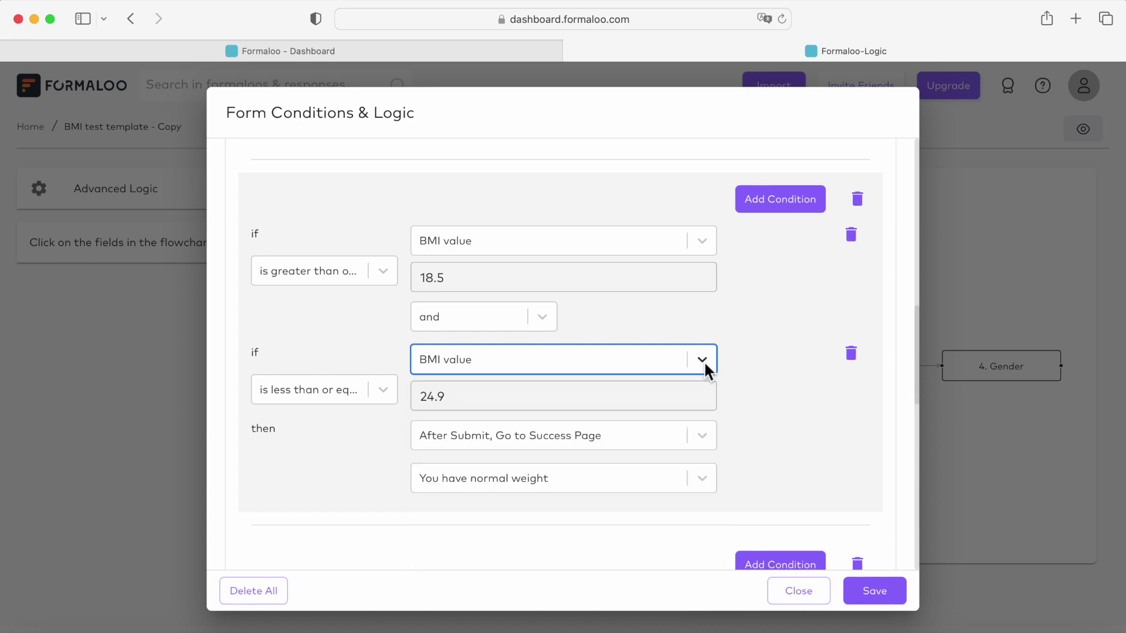
pyautogui.click(703, 434)
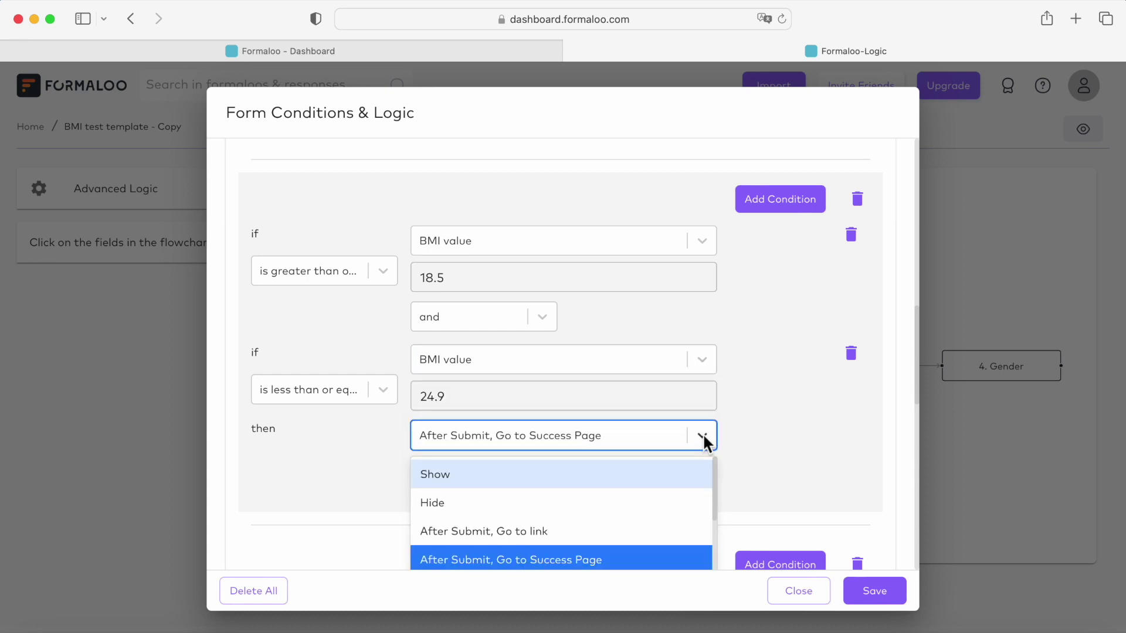
pyautogui.scroll(-4, 661, 518)
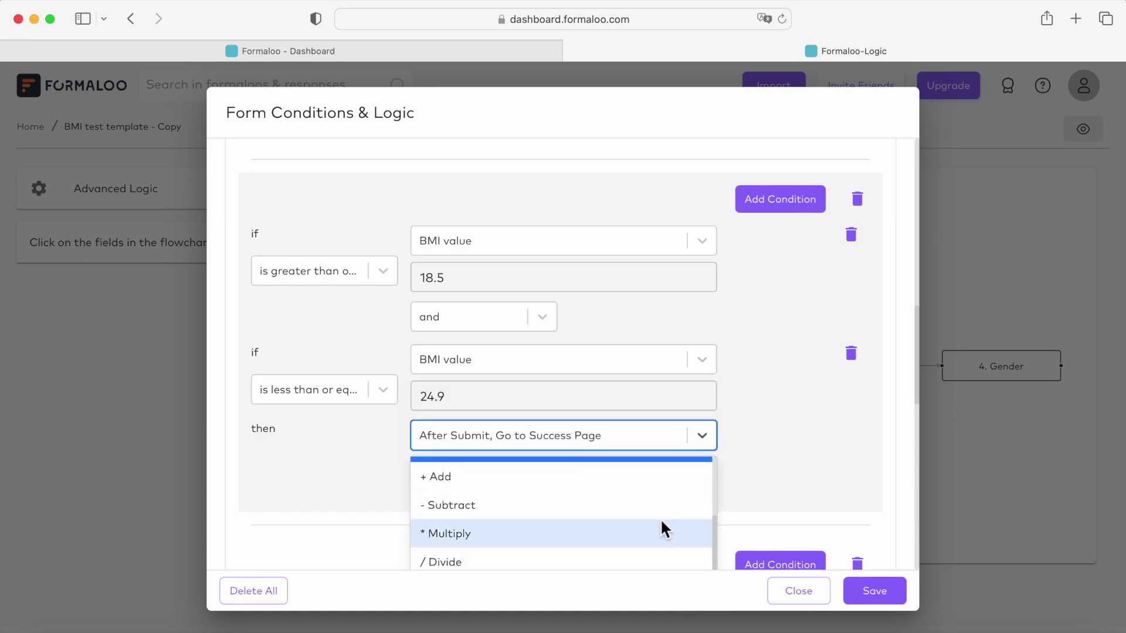
pyautogui.click(702, 436)
pyautogui.scroll(-1, 758, 447)
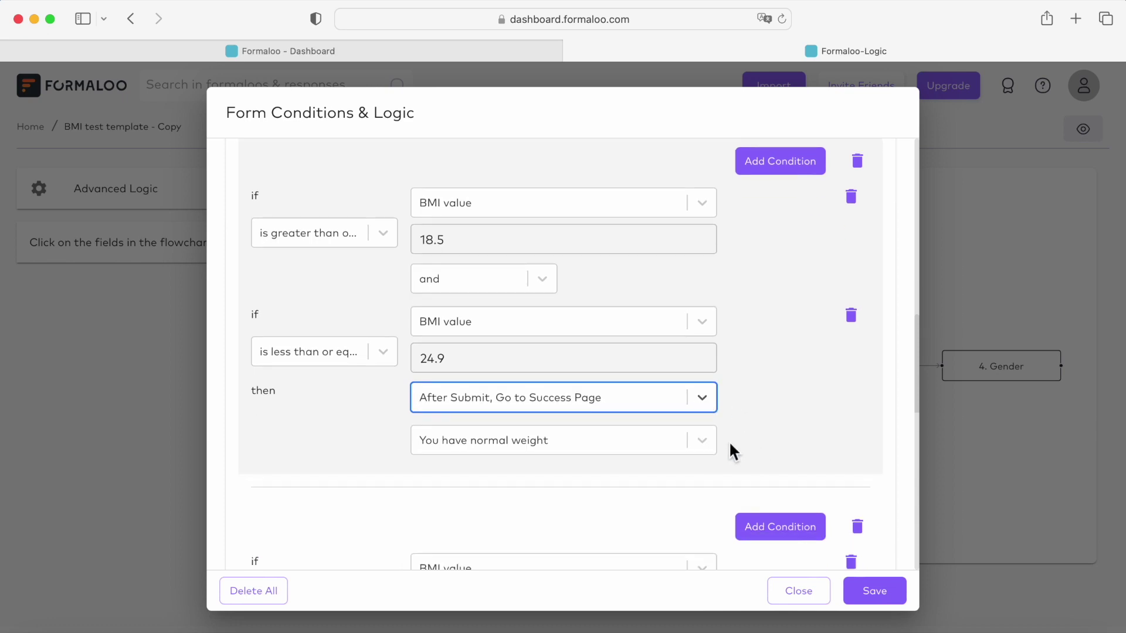
pyautogui.click(699, 440)
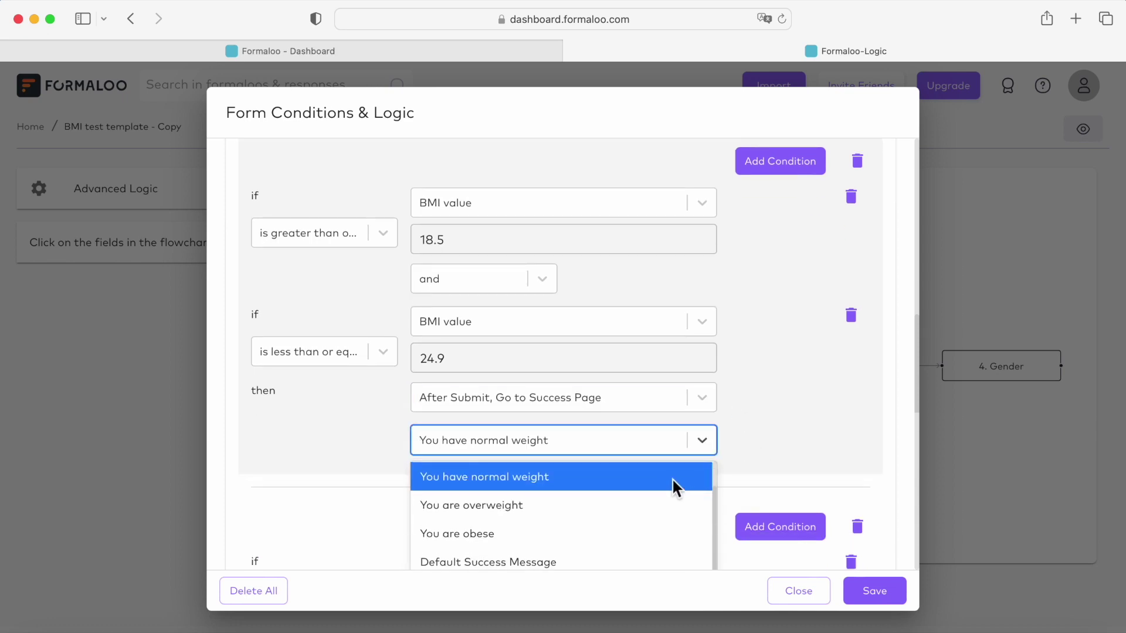
pyautogui.click(701, 438)
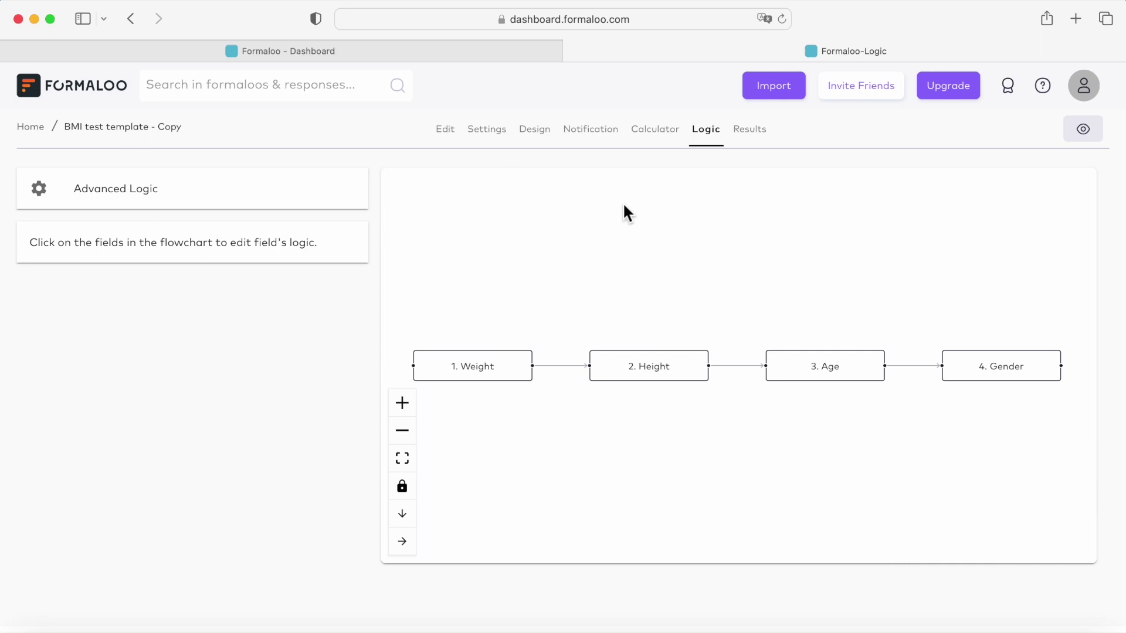
# Open a live preview of the BMI form from the Design settings
pyautogui.click(537, 130)
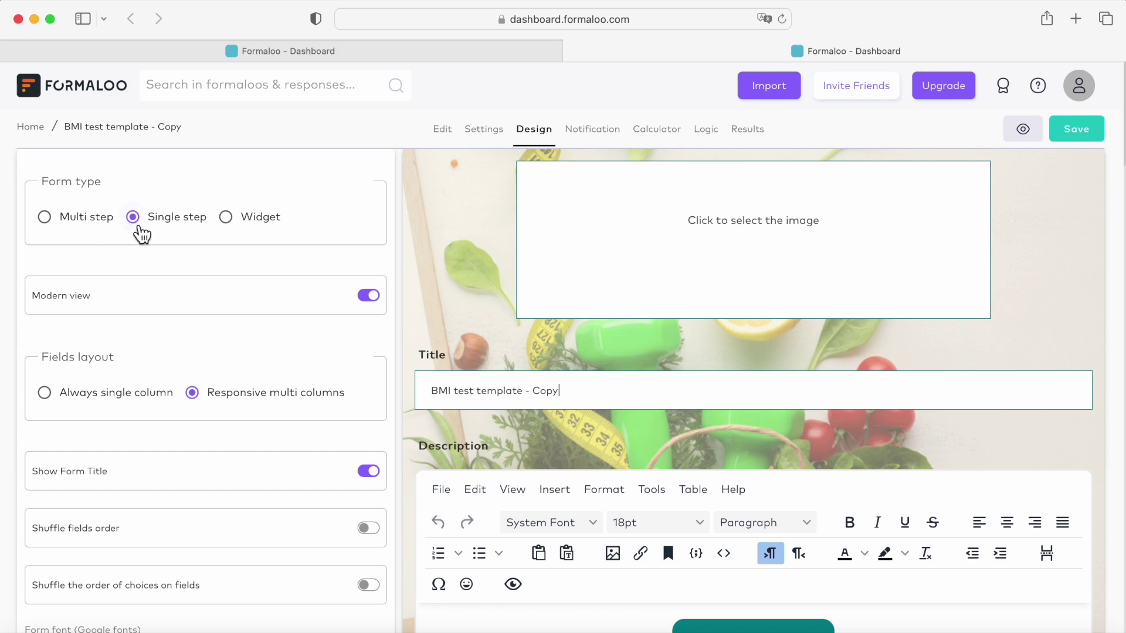
pyautogui.click(1023, 129)
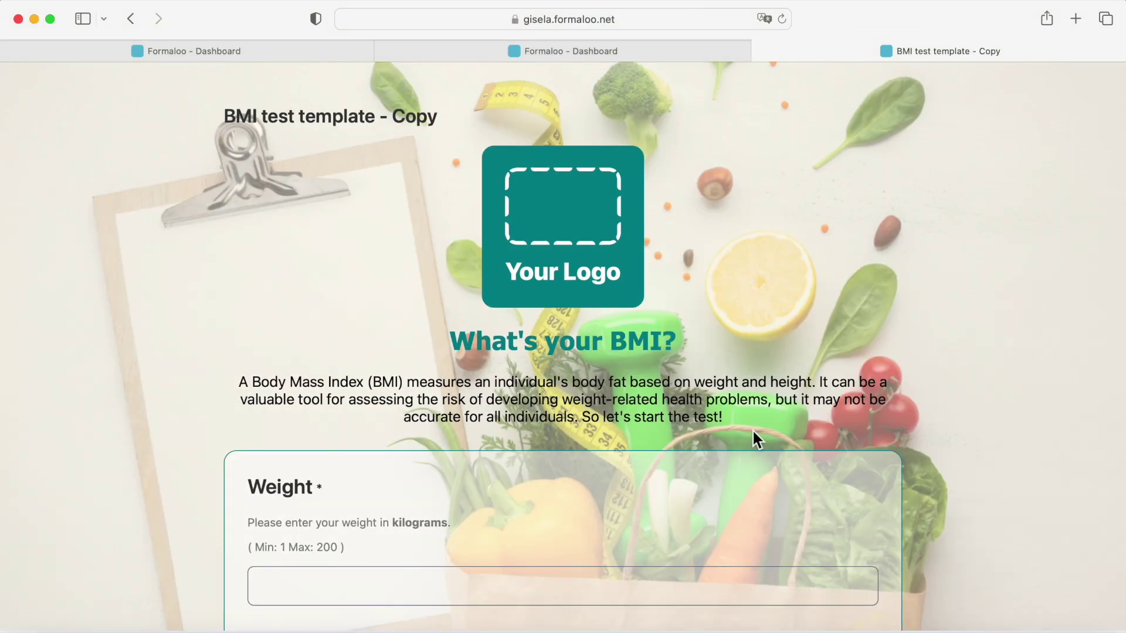
# Close the preview and switch the form type to Multi step
pyautogui.scroll(-10, 752, 431)
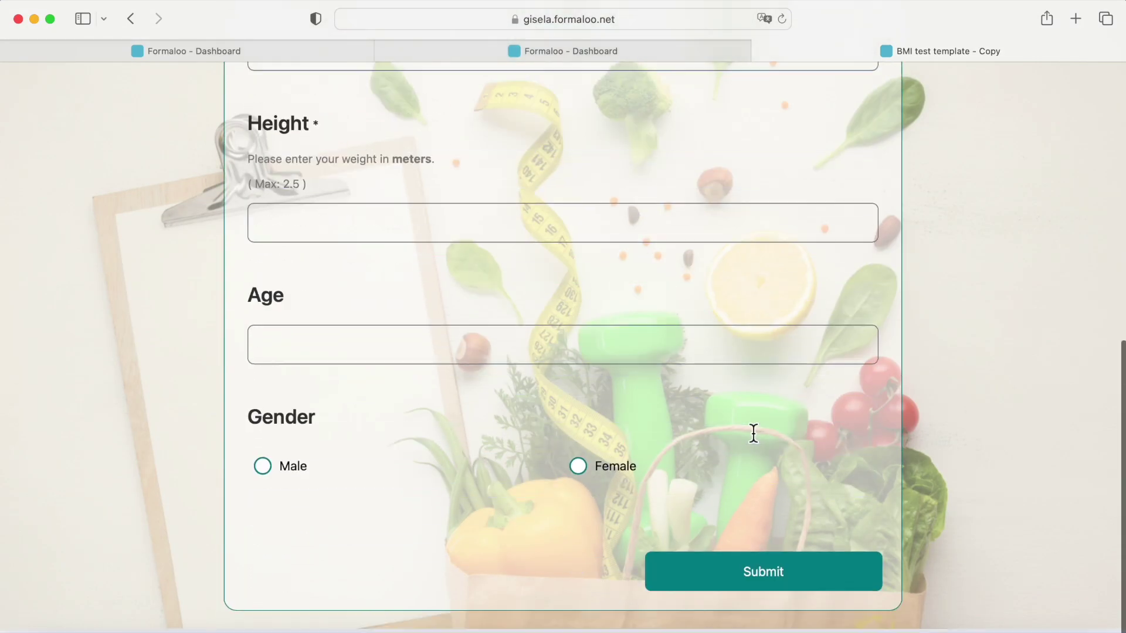
pyautogui.press('super+w')
pyautogui.click(44, 217)
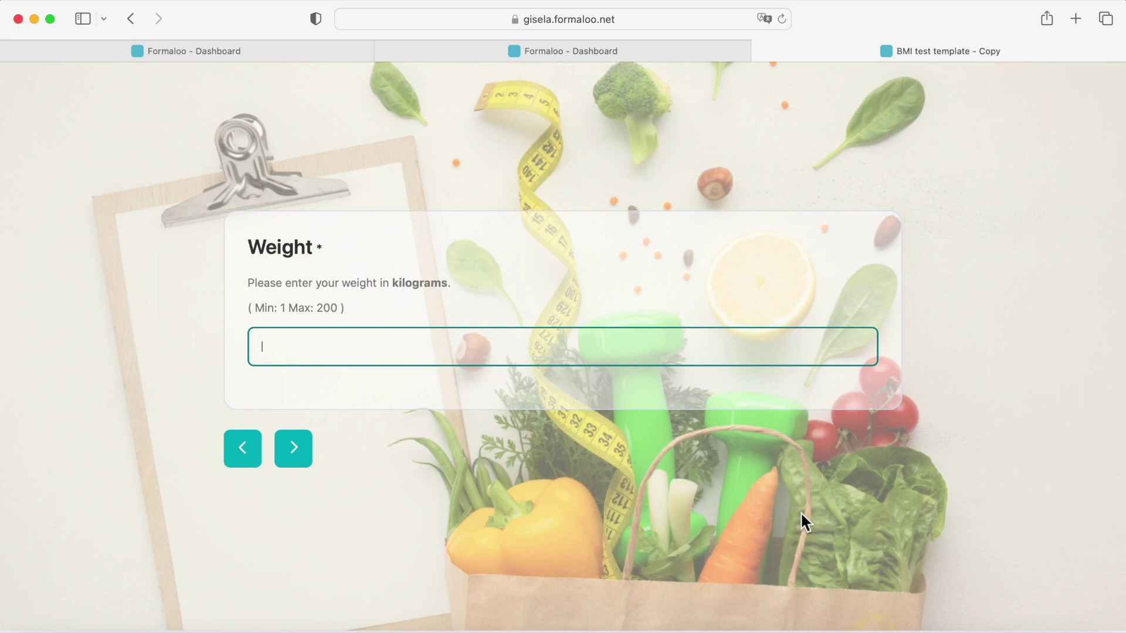
# Test the multi-step preview with weight 80 and age 25 up to Gender, then close it
pyautogui.click(341, 353)
pyautogui.write('80')
pyautogui.press('Return')
pyautogui.write('4')
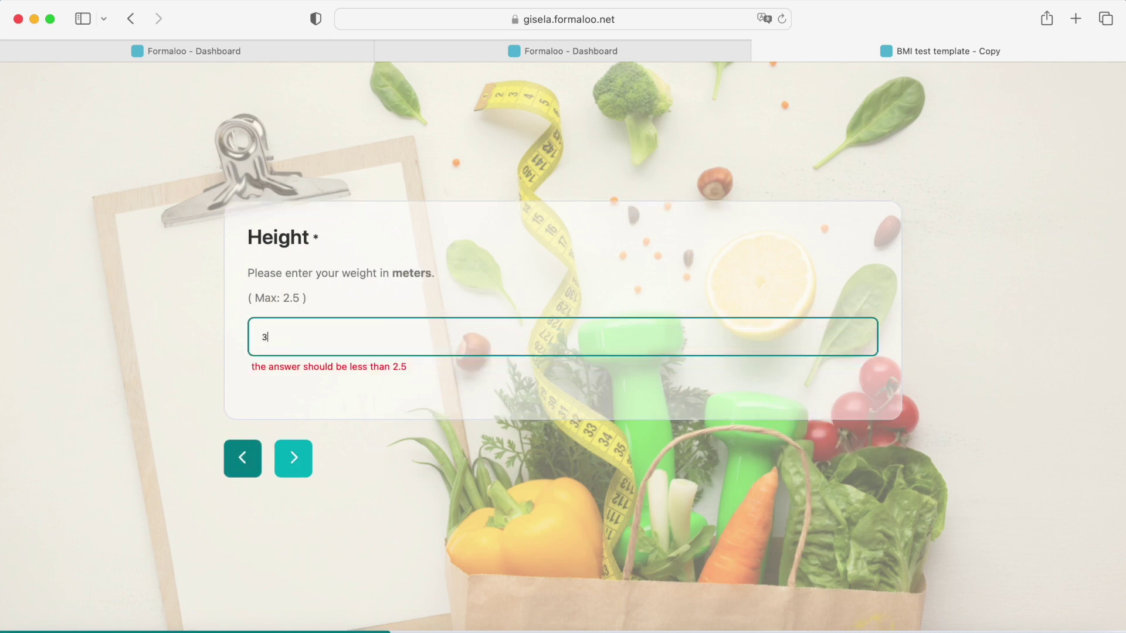
pyautogui.press('BackSpace')
pyautogui.press('Return')
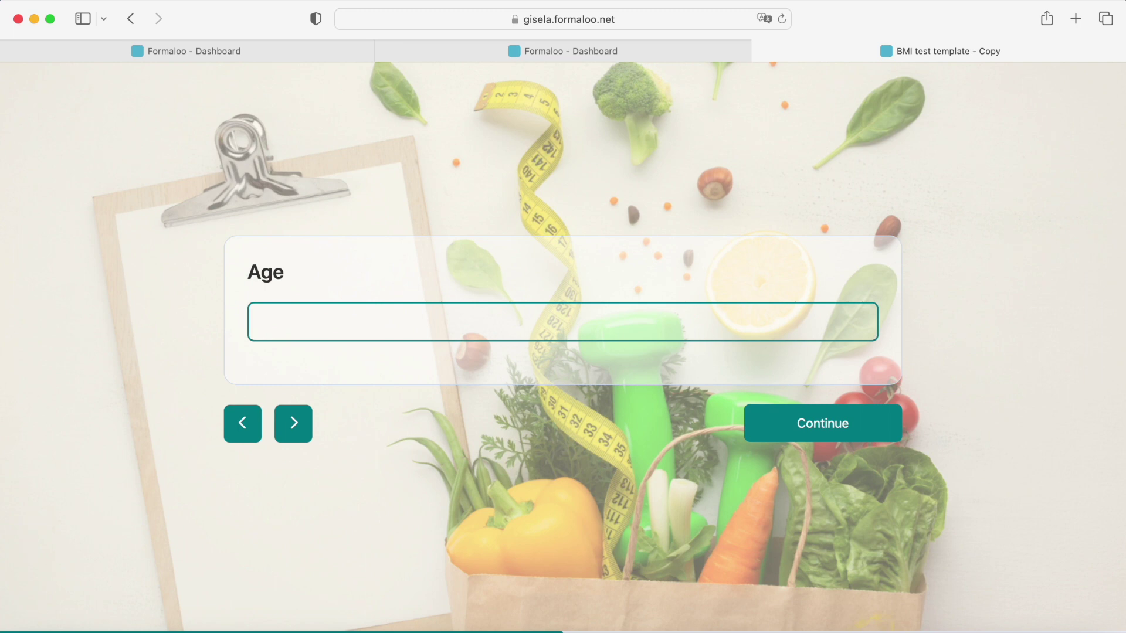
pyautogui.write('25')
pyautogui.press('Return')
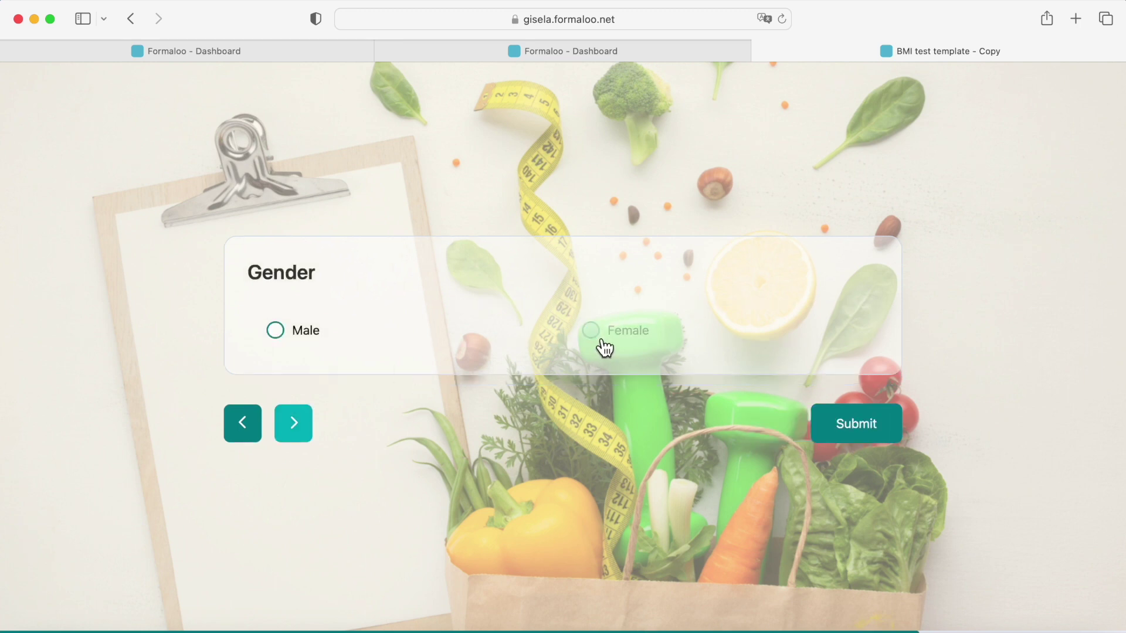
pyautogui.press('super+w')
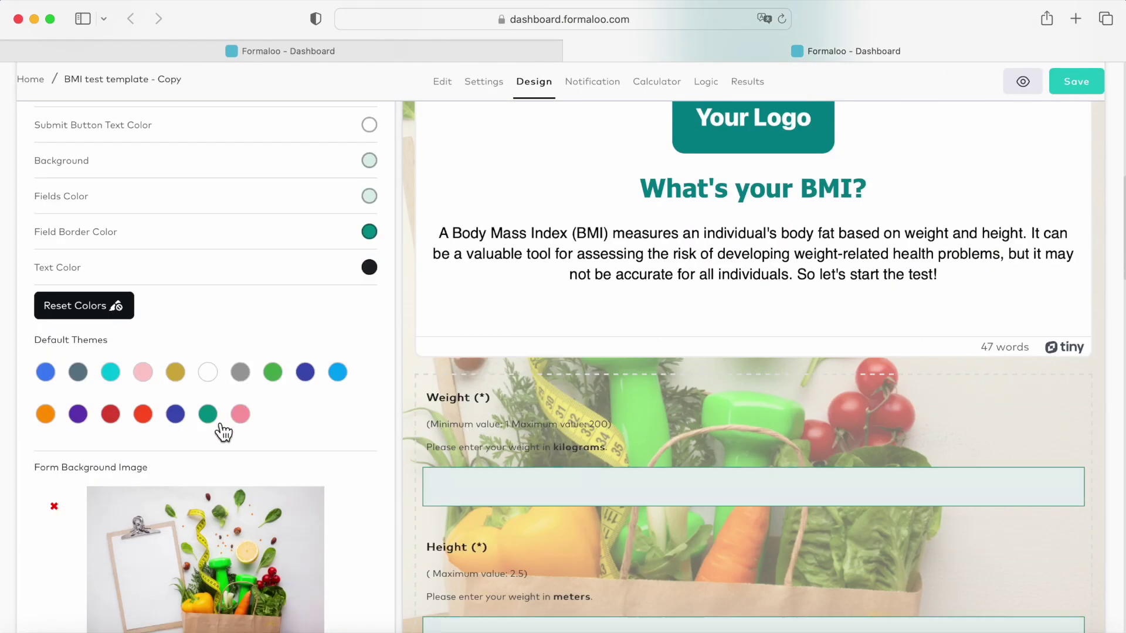
# Apply the pink theme, try Cover background then revert to Full Screen, and expand more content options
pyautogui.click(241, 416)
pyautogui.scroll(-5, 261, 463)
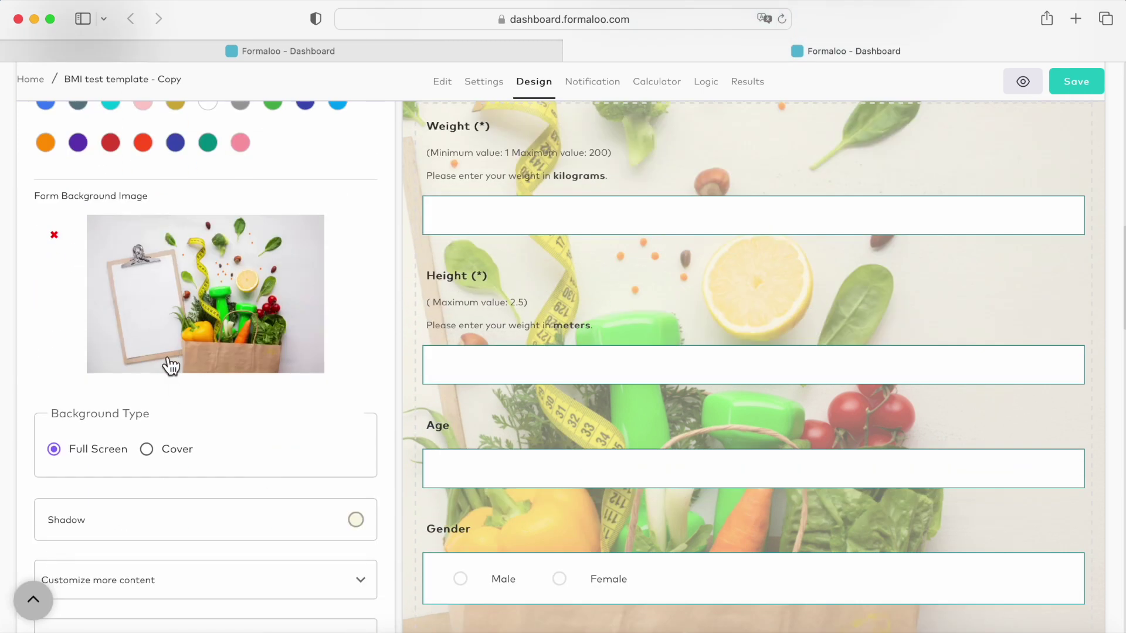
pyautogui.click(146, 449)
pyautogui.click(53, 449)
pyautogui.scroll(-3, 191, 476)
pyautogui.click(371, 427)
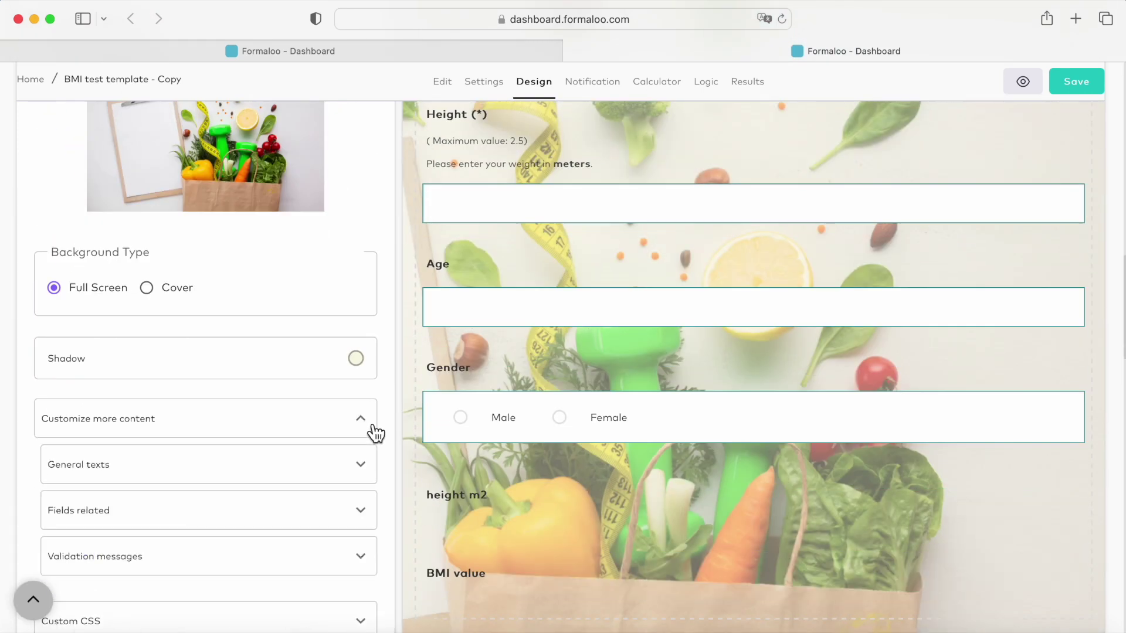
# Turn on 'Send me a notification email' for every new form response
pyautogui.scroll(-2, 346, 428)
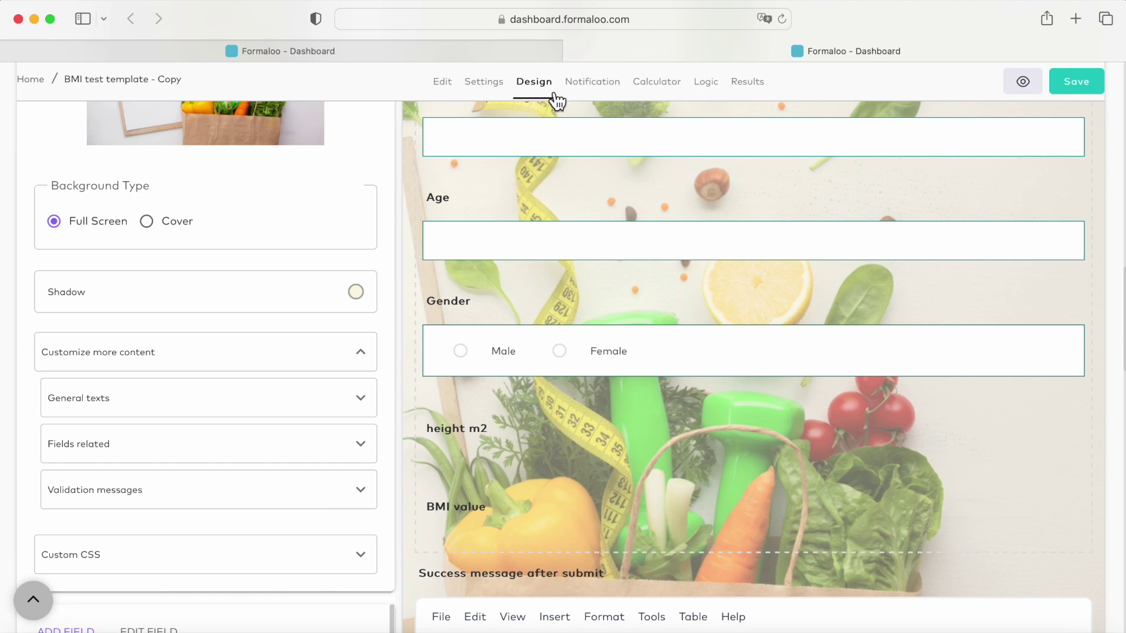
pyautogui.click(592, 86)
pyautogui.click(369, 254)
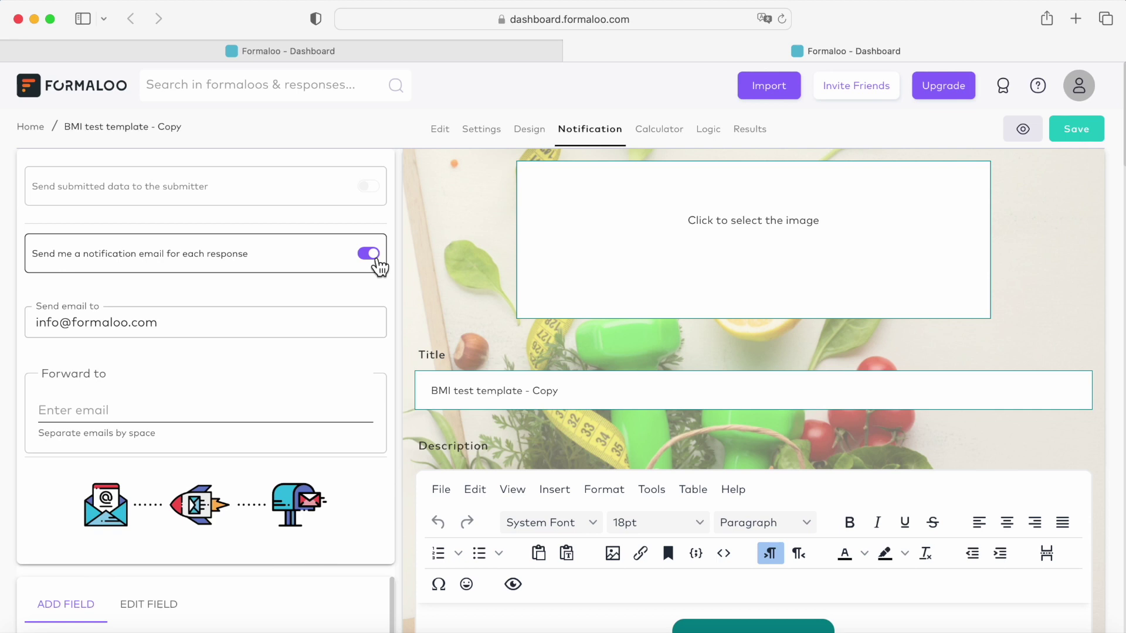
# Begin entering the team's e-mail address in the notification Forward to field
pyautogui.click(173, 422)
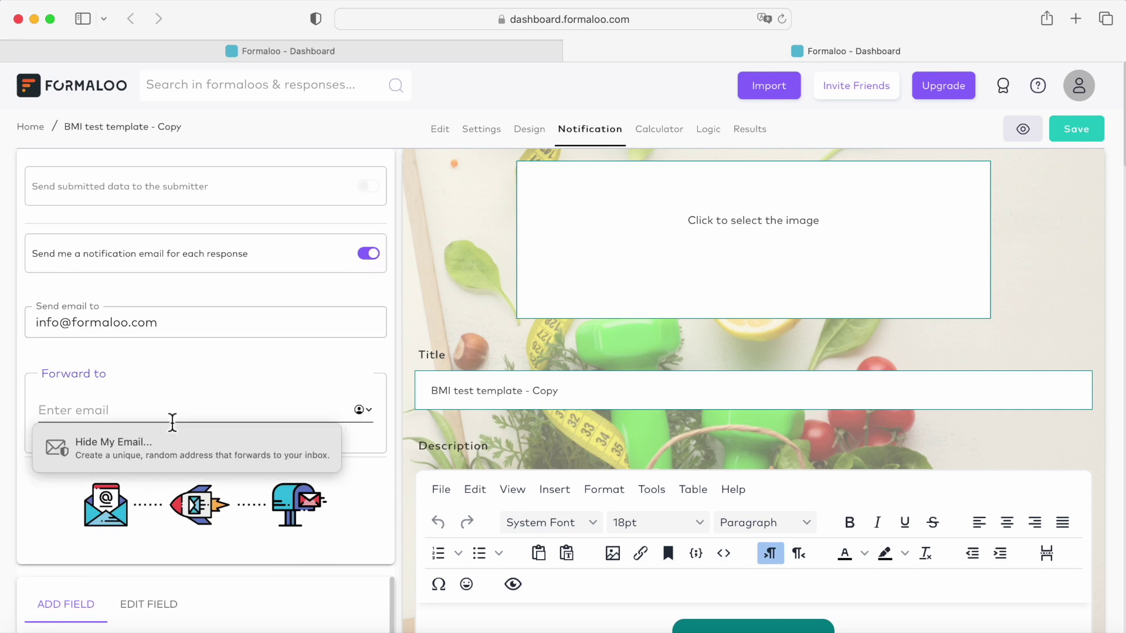
pyautogui.write('team@')
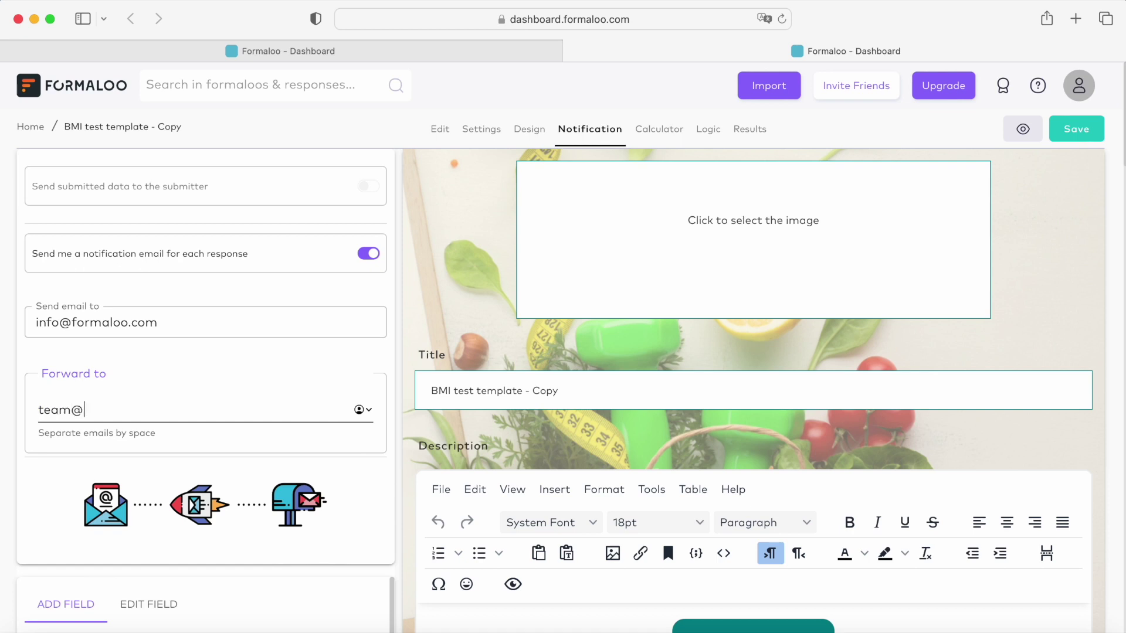